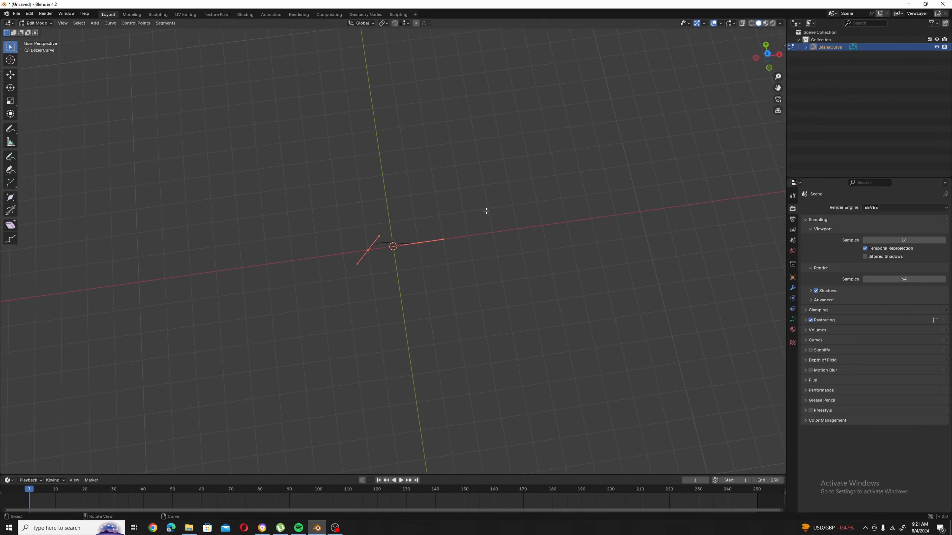
- Replace the Bézier curve's original points with a straight stroke drawn along the X axis in top view, then return to Object Mode
key("x")
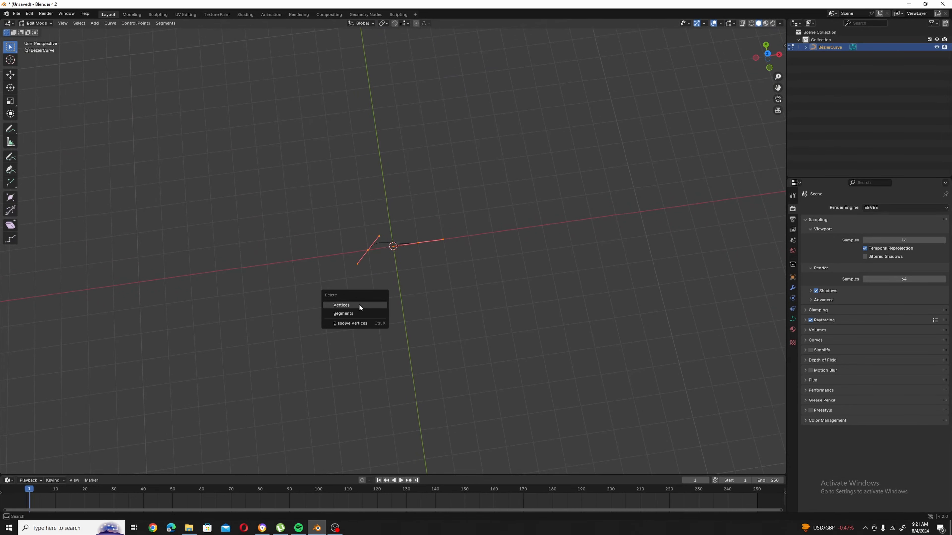
left_click(359, 306)
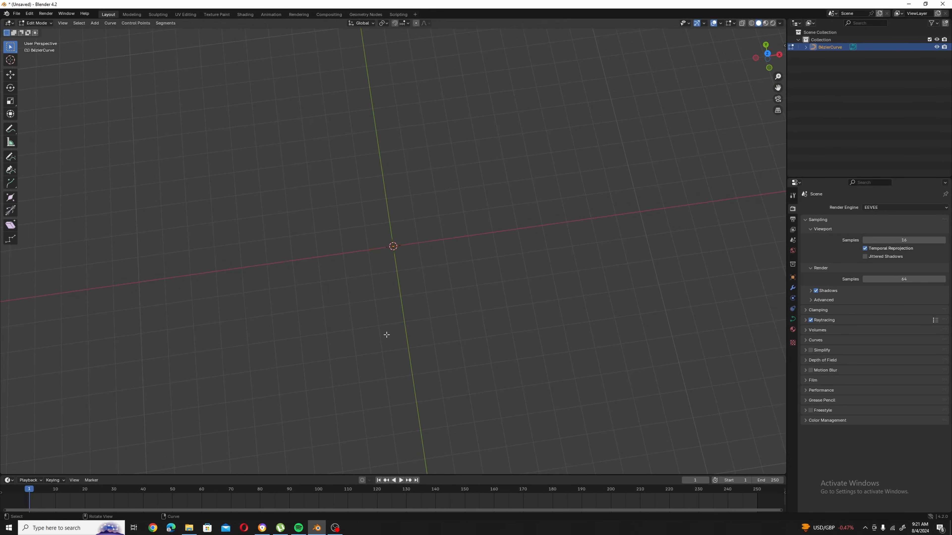
left_click(14, 158)
key("KP_7")
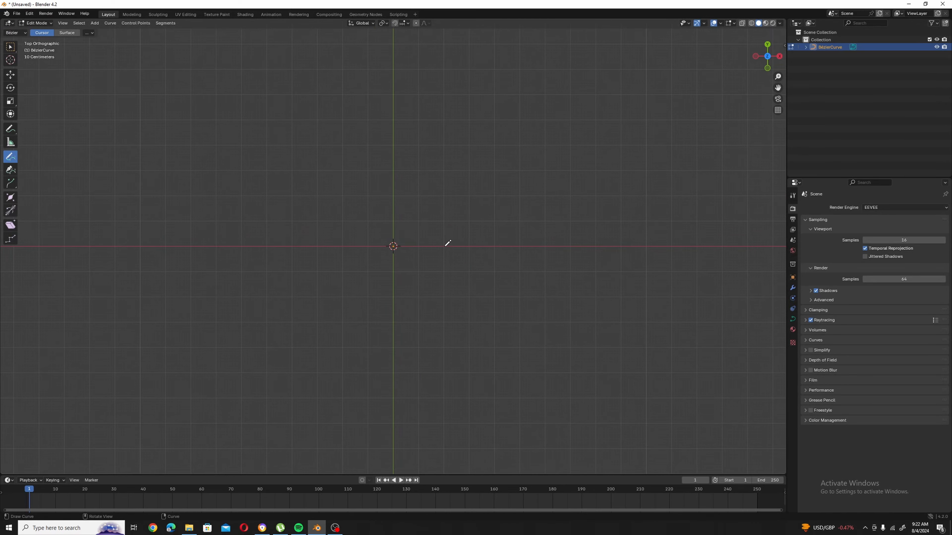
left_click_drag(447, 244, 311, 246)
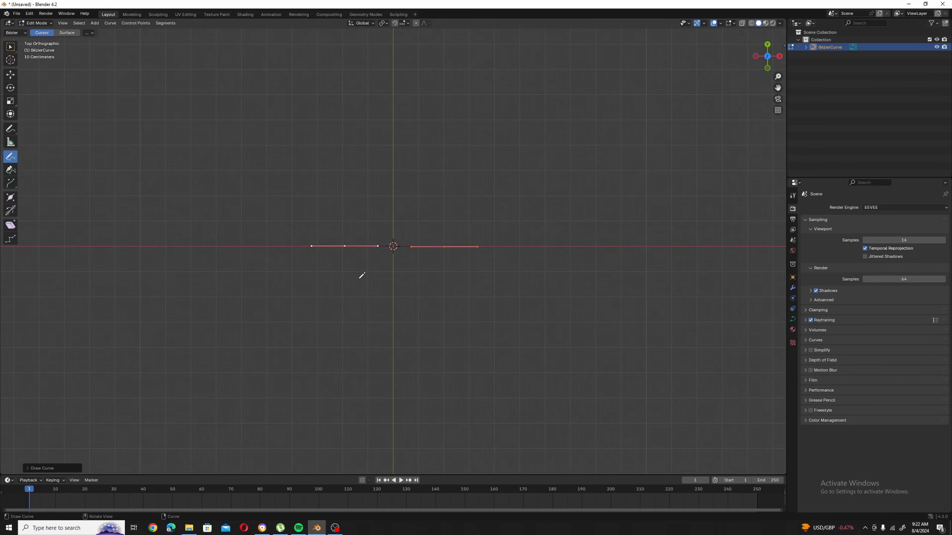
middle_click_drag(363, 275, 405, 265)
key("Tab")
middle_click_drag(410, 223, 448, 462)
- Enlarge the timeline area, turn it into a Geometry Node Editor, and create a new node tree for the curve
left_click_drag(443, 475, 447, 383)
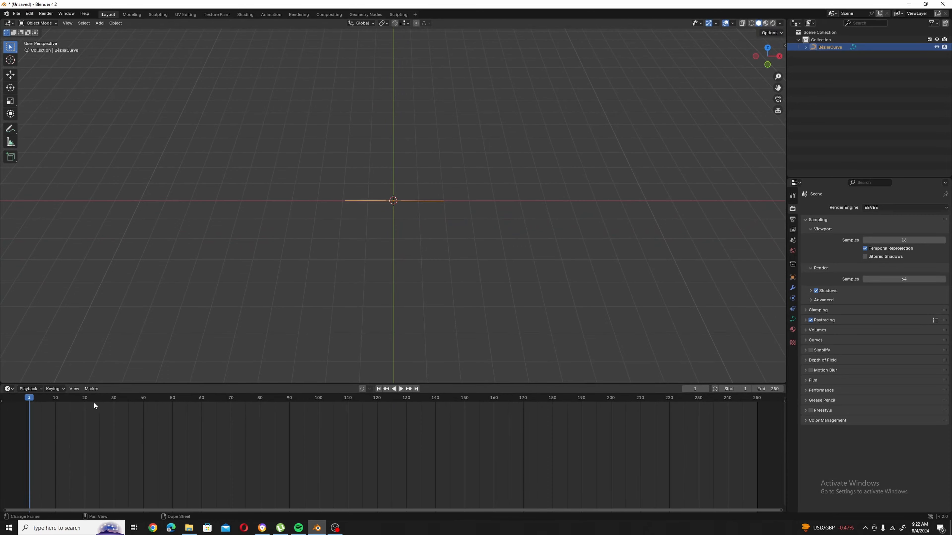
left_click(11, 389)
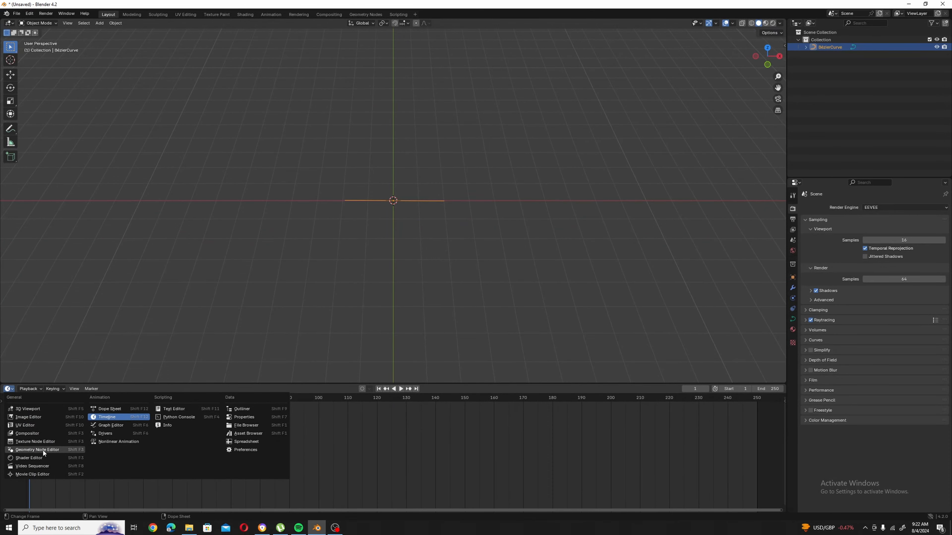
left_click(60, 449)
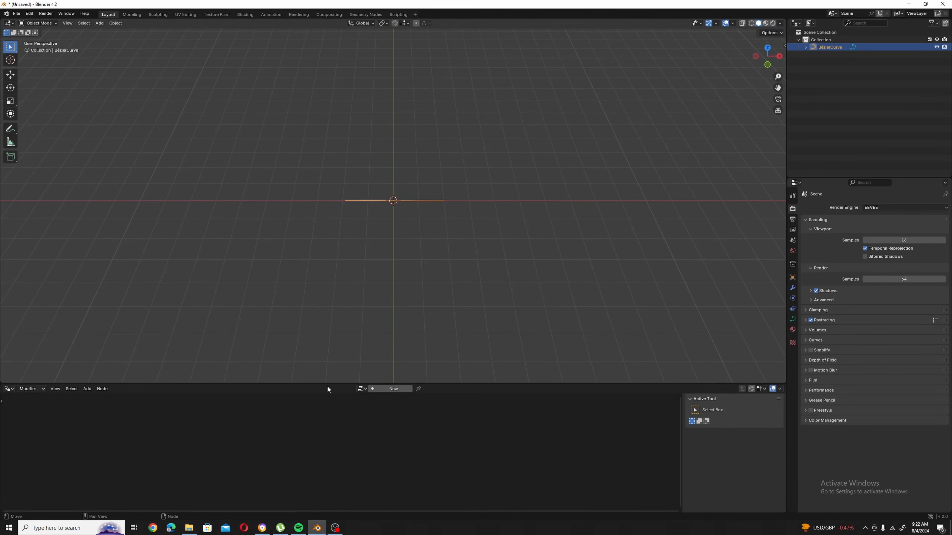
left_click_drag(328, 384, 334, 357)
left_click(401, 362)
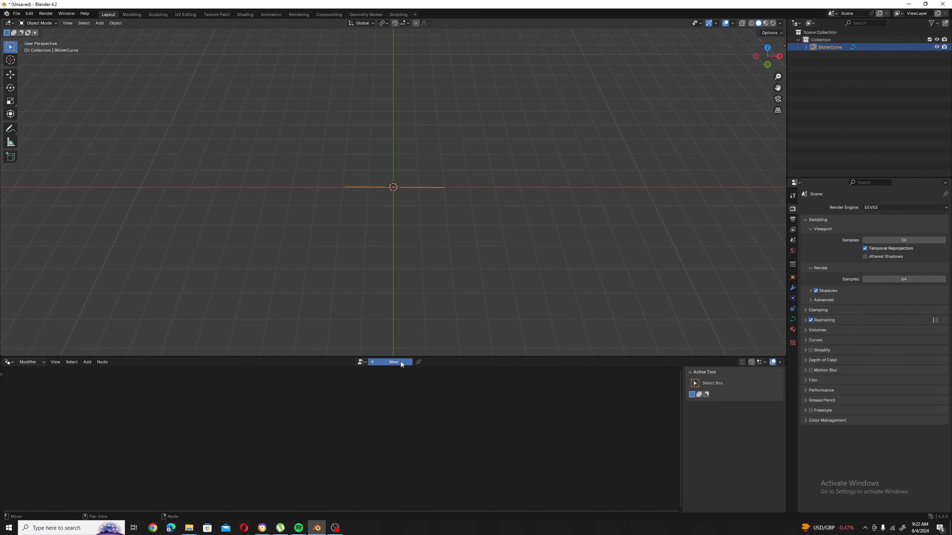
- Spread the Group Input and Group Output nodes far apart to make room between them
scroll(383, 458, "up", 4)
middle_click_drag(340, 488, 410, 434)
left_click_drag(412, 434, 495, 419)
left_click_drag(330, 432, 289, 411)
scroll(428, 441, "up", 3)
middle_click_drag(470, 438, 469, 457)
left_click_drag(505, 432, 536, 417)
middle_click_drag(381, 444, 385, 449)
left_click_drag(279, 434, 267, 434)
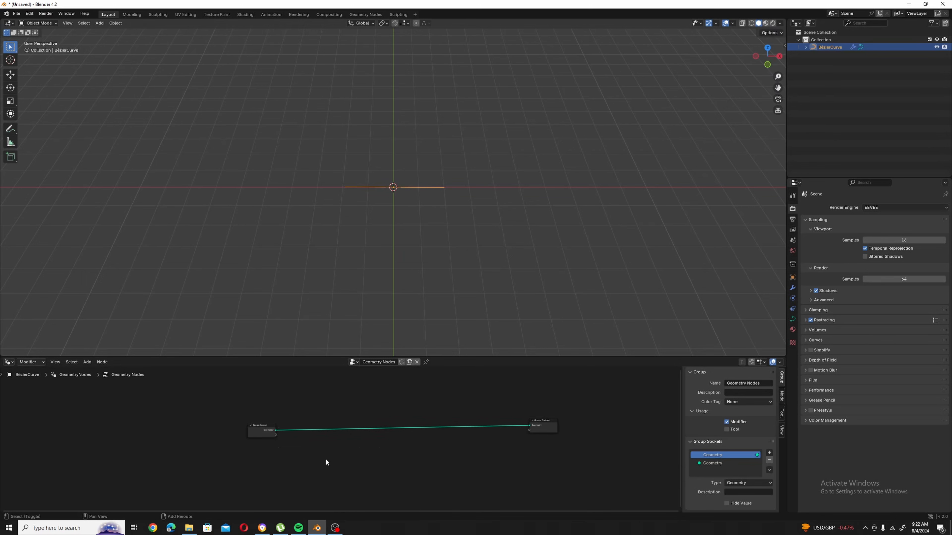
- Insert a Resample Curve node on the link between Group Input and Group Output
key("shift+a")
type("re")
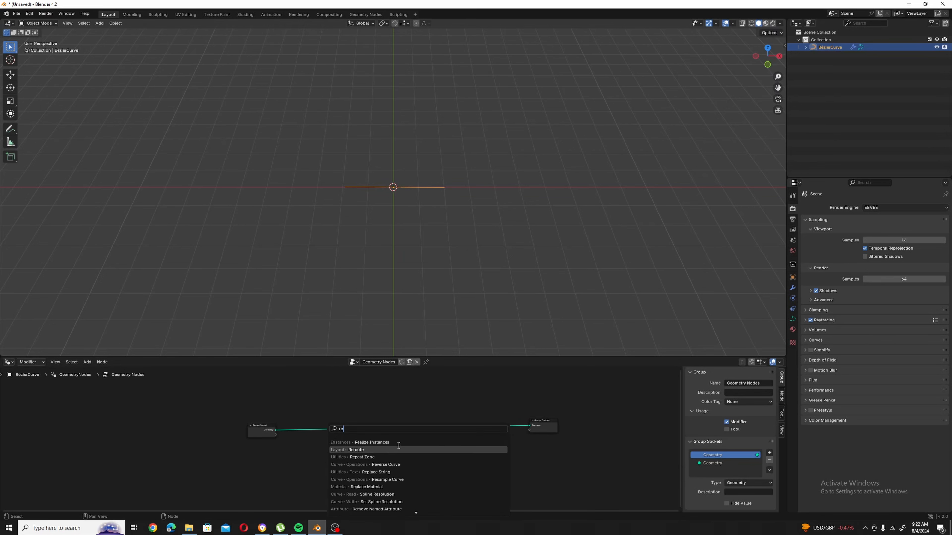
type("sa")
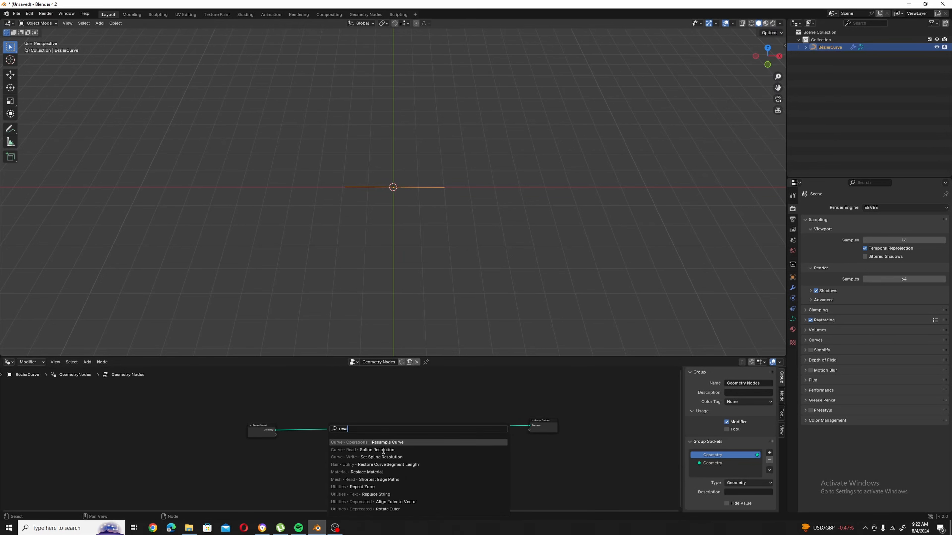
left_click(434, 440)
left_click(322, 419)
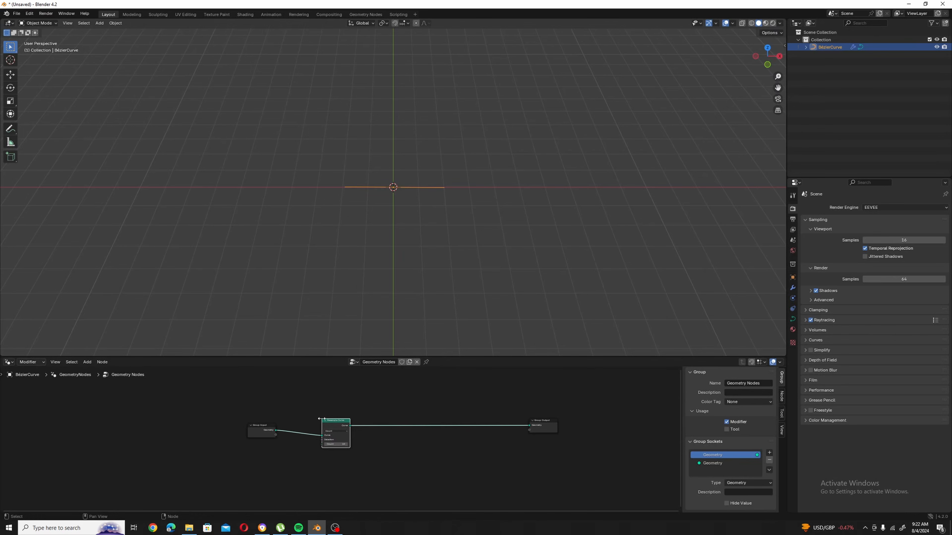
- Set the Resample Curve node's mode to Length
middle_click_drag(369, 252, 391, 245)
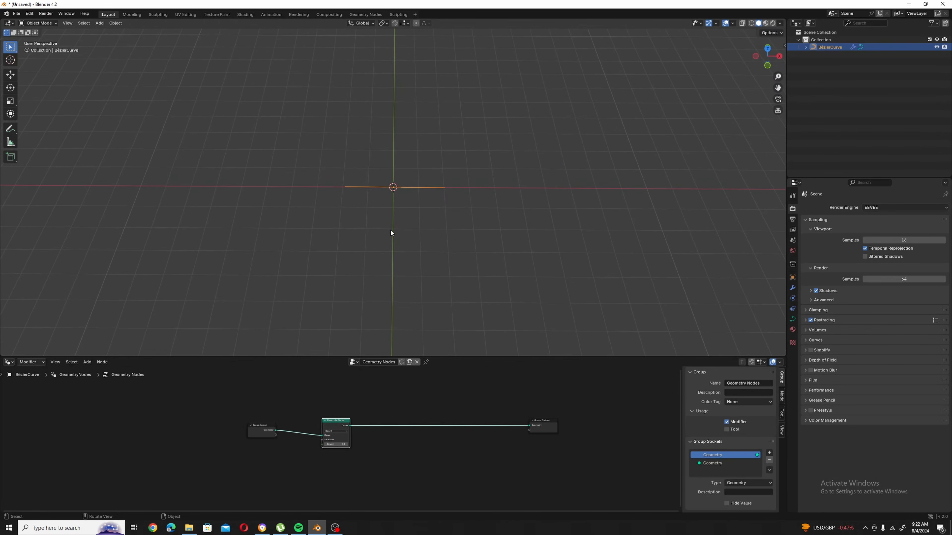
middle_click_drag(264, 438, 283, 419)
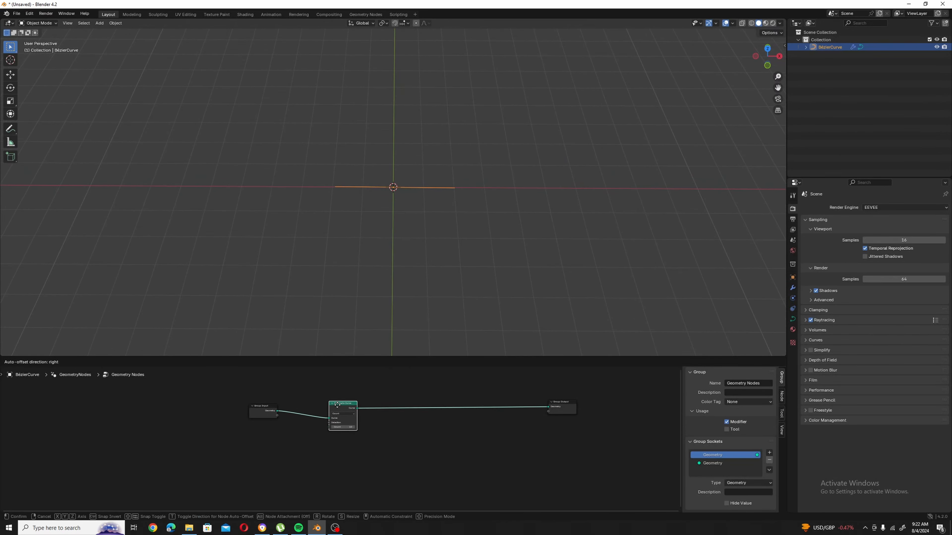
scroll(360, 427, "up", 2)
middle_click_drag(360, 428, 302, 464)
left_click(308, 451)
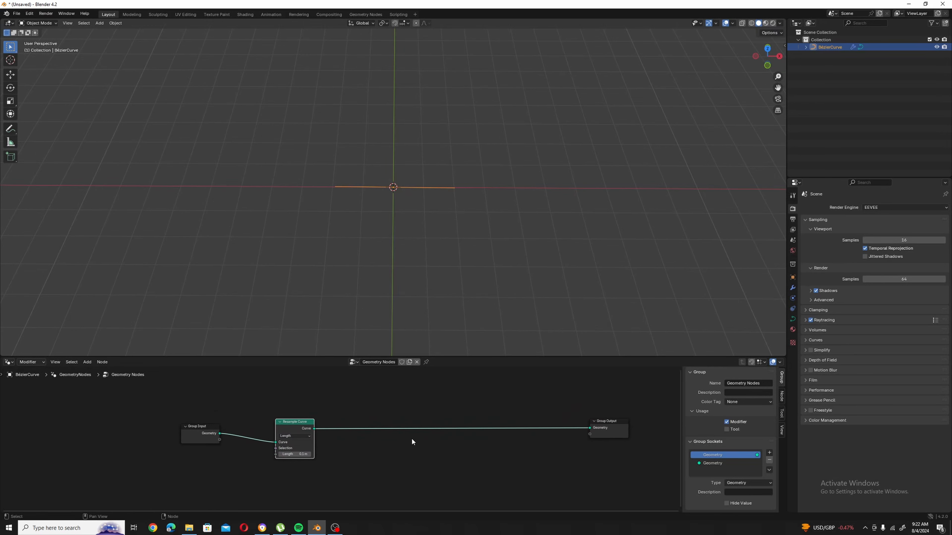
middle_click_drag(363, 261, 360, 235)
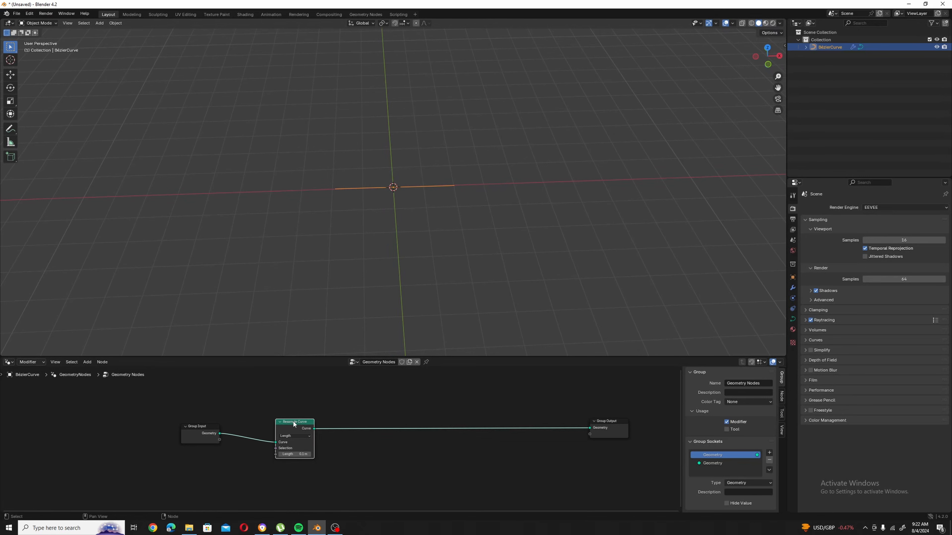
- Shift the Group Input and Resample Curve nodes farther away from Group Output
left_click_drag(293, 421, 294, 420)
left_click_drag(200, 427, 189, 423)
left_click_drag(287, 421, 268, 419)
middle_click_drag(411, 177, 406, 177)
scroll(407, 177, "up", 2)
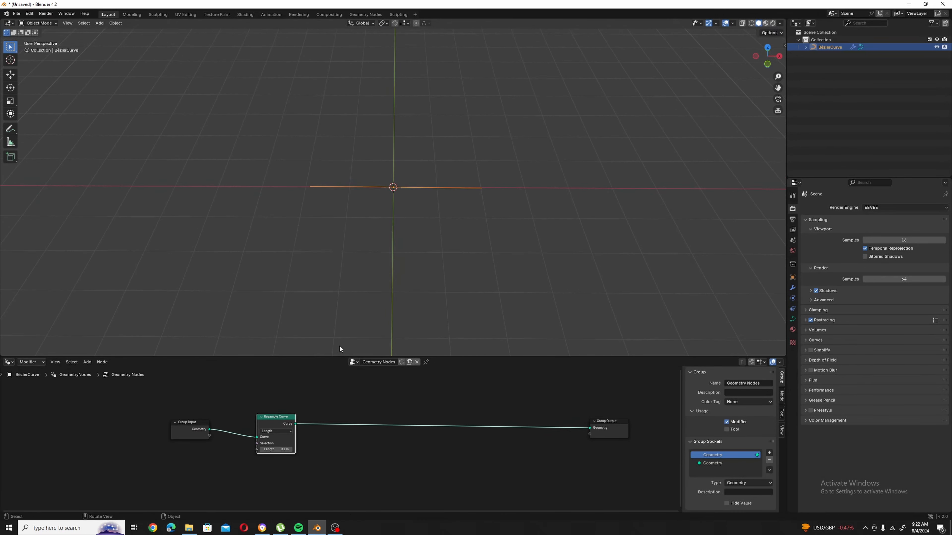
middle_click_drag(351, 407, 363, 394)
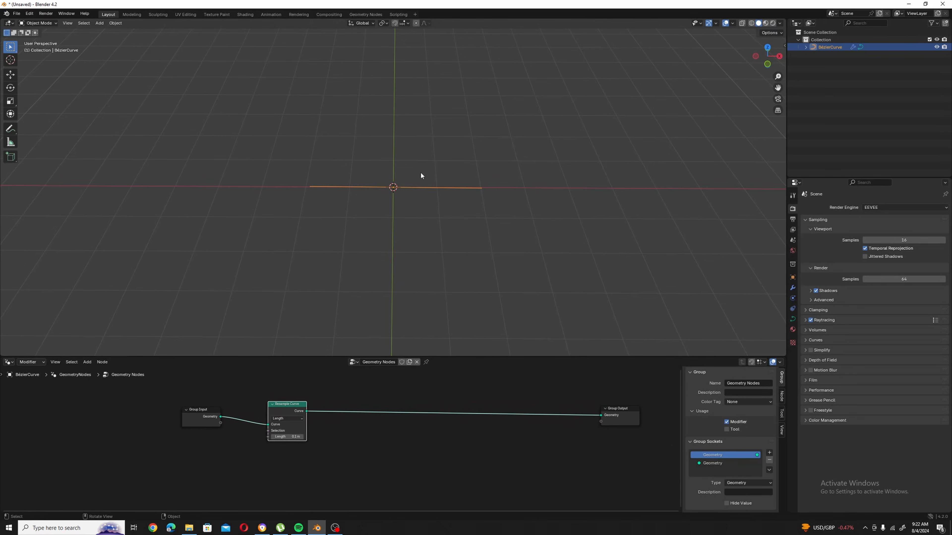
- Insert a Set Position node on the link between Resample Curve and Group Output
left_click(390, 445)
key("shift+a")
type("se")
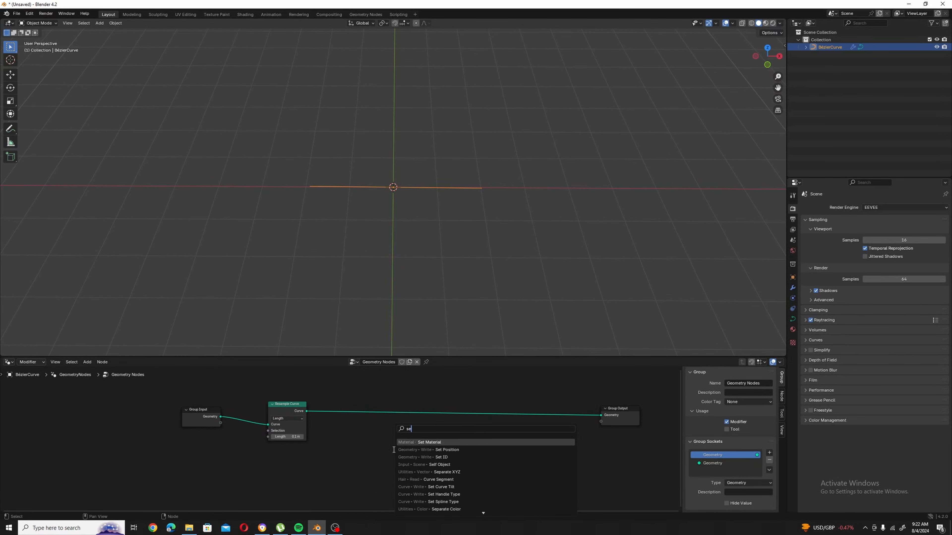
type("y")
key("BackSpace")
type("t")
left_click(475, 451)
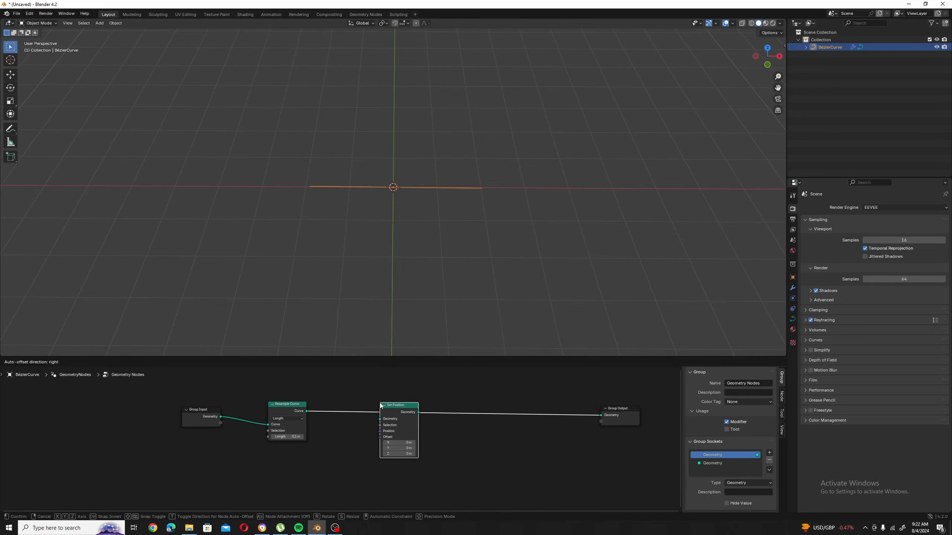
left_click(381, 405)
- Add a Noise Texture node below Resample Curve and connect its Color output to Set Position's Offset
middle_click_drag(311, 463, 335, 448)
scroll(335, 448, "up", 1)
key("shift+a")
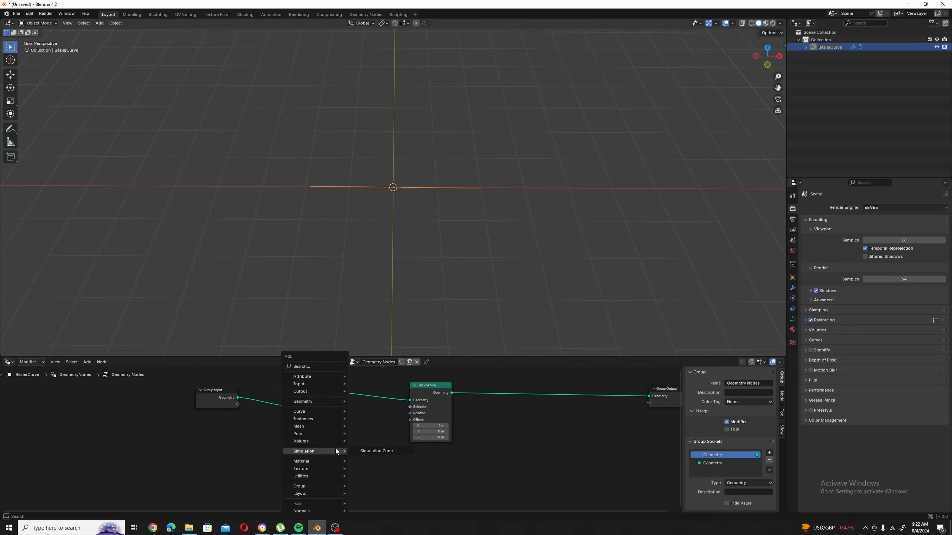
type("noi")
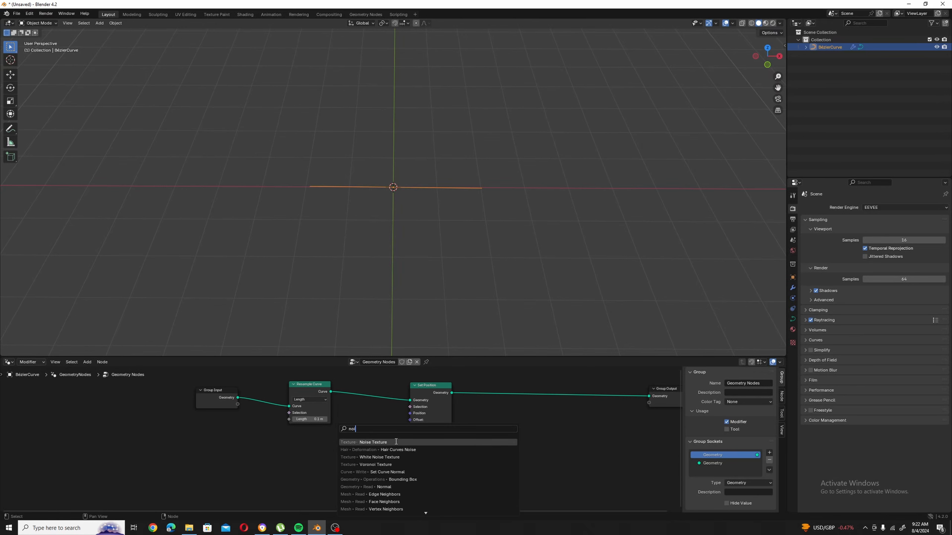
left_click(336, 450)
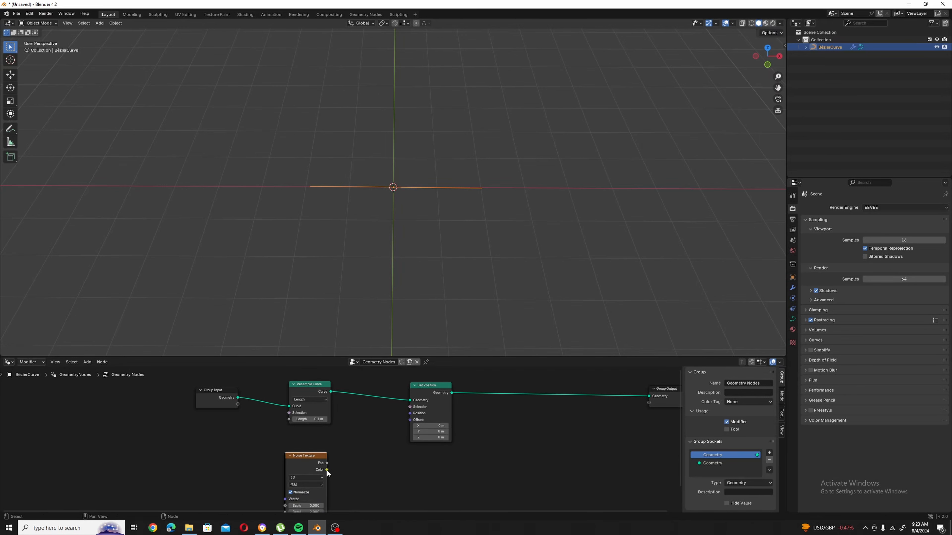
mouse_move(326, 470)
left_mouse_down()
mouse_move(420, 422)
mouse_move(410, 420)
left_mouse_up()
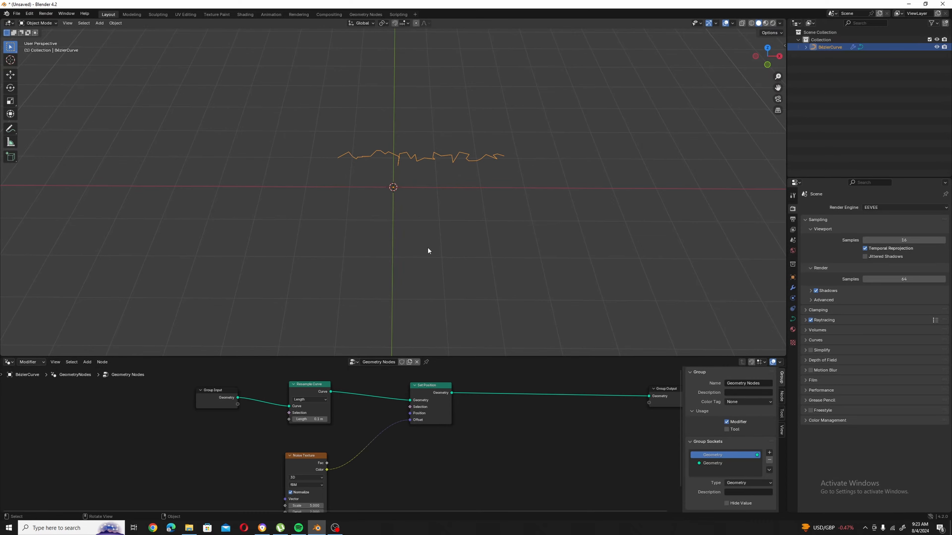
- Move the Noise Texture node farther from Set Position to free space on their link
mouse_move(427, 247)
middle_mouse_down()
mouse_move(479, 179)
mouse_move(485, 146)
mouse_move(471, 177)
mouse_move(405, 142)
middle_mouse_up()
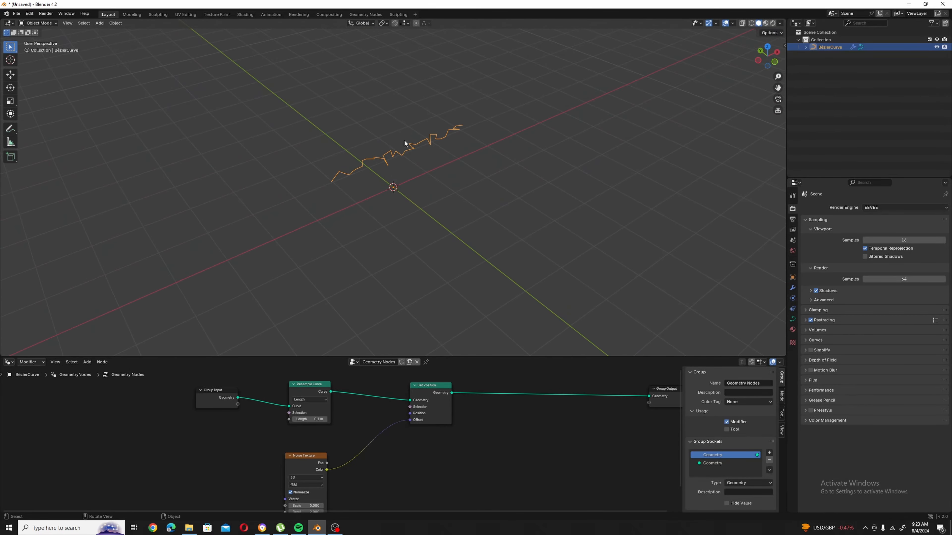
middle_click_drag(414, 174, 375, 195)
left_click_drag(309, 460, 283, 459)
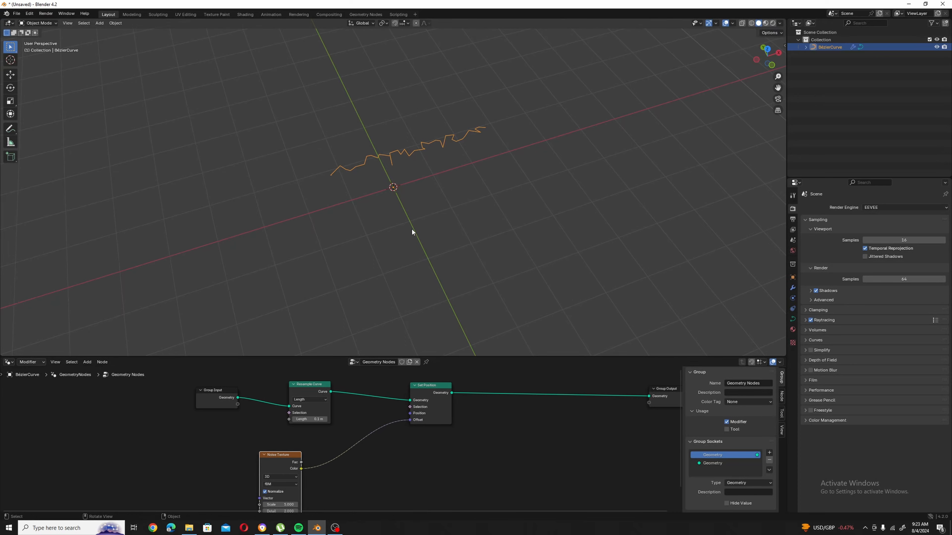
mouse_move(411, 228)
middle_mouse_down()
mouse_move(419, 188)
mouse_move(430, 192)
mouse_move(418, 198)
mouse_move(421, 222)
middle_mouse_up()
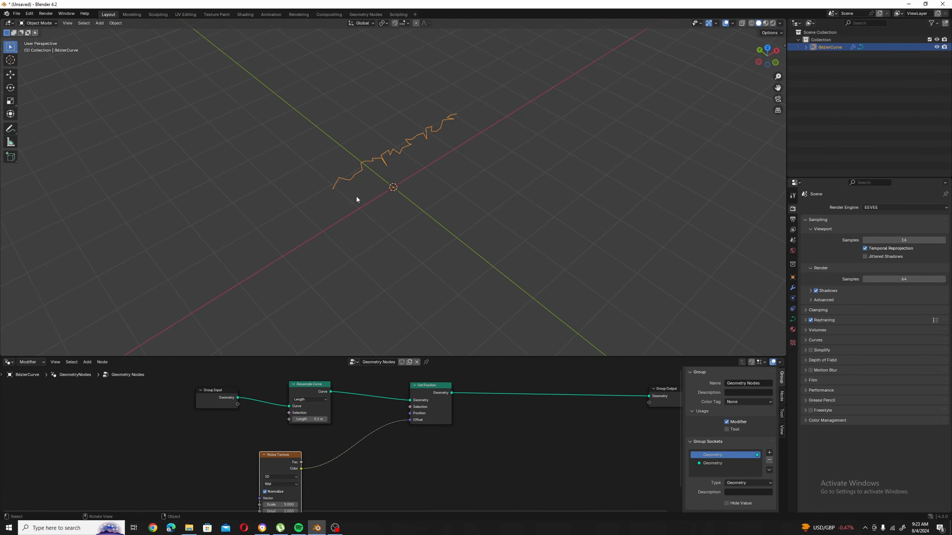
- Insert a Math node set to Subtract between the Noise Texture's Color output and Set Position's Offset
middle_click_drag(404, 461, 422, 443)
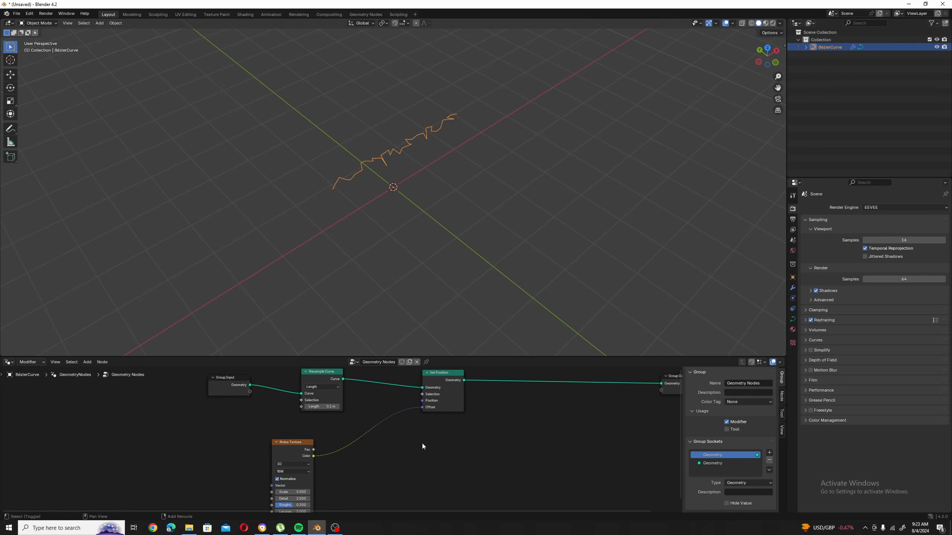
key("shift+a")
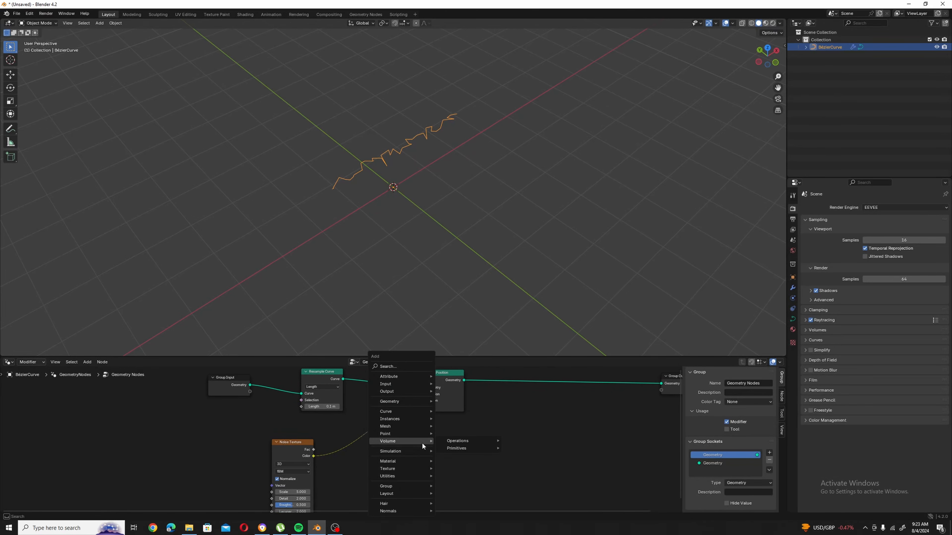
type("math")
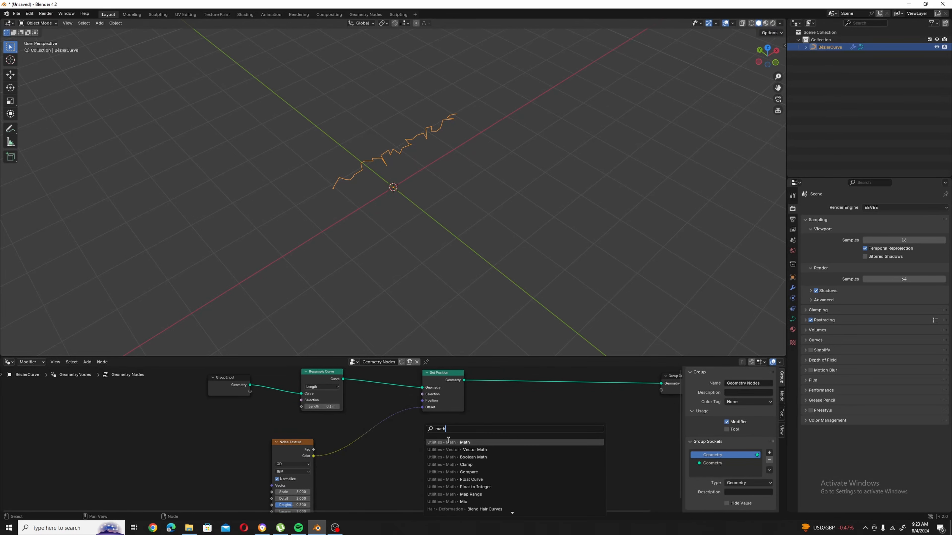
left_click(497, 445)
left_click(380, 444)
left_click(380, 445)
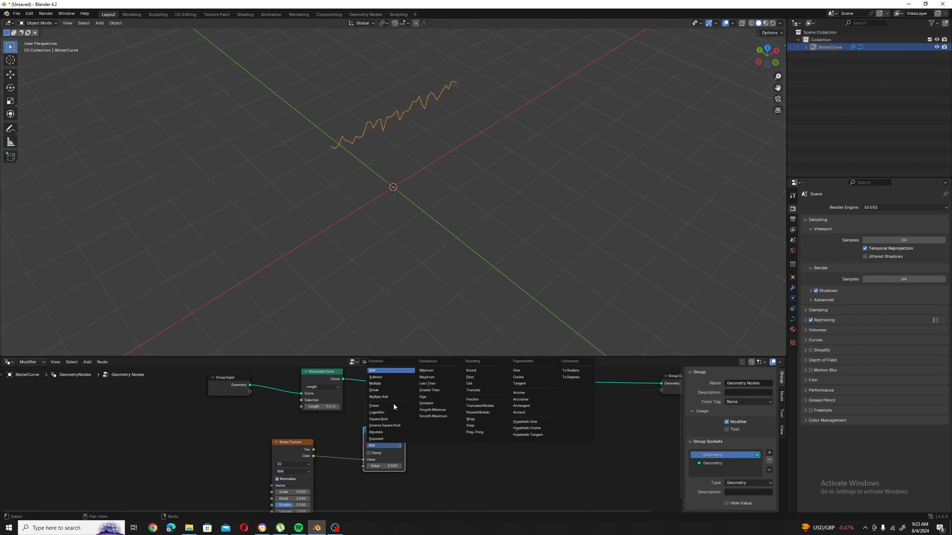
left_click(395, 377)
- Move the Group Output and Set Position nodes farther from Resample Curve and inspect the displaced curve from several angles
middle_click_drag(429, 246, 397, 233)
scroll(510, 395, "down", 2)
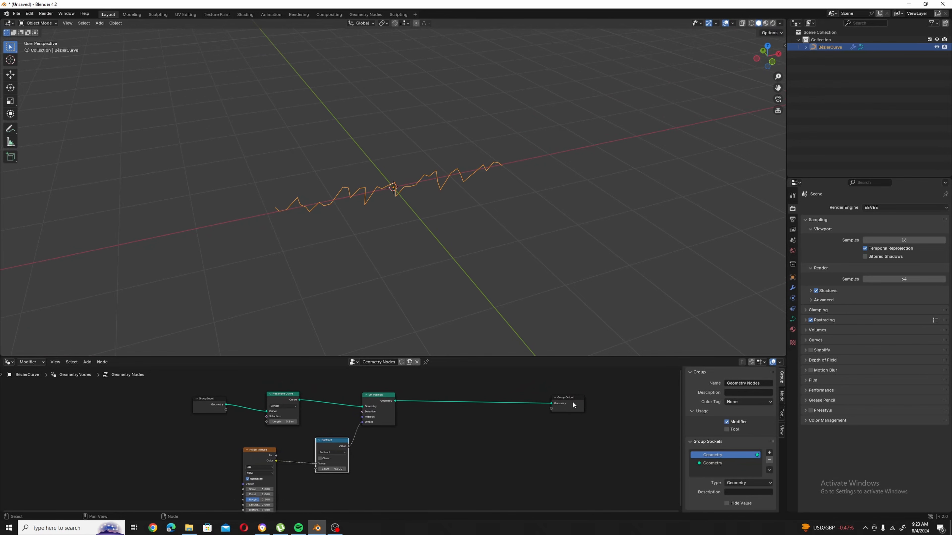
left_click_drag(573, 405, 603, 393)
left_click_drag(378, 398, 429, 389)
middle_click_drag(380, 191, 371, 219)
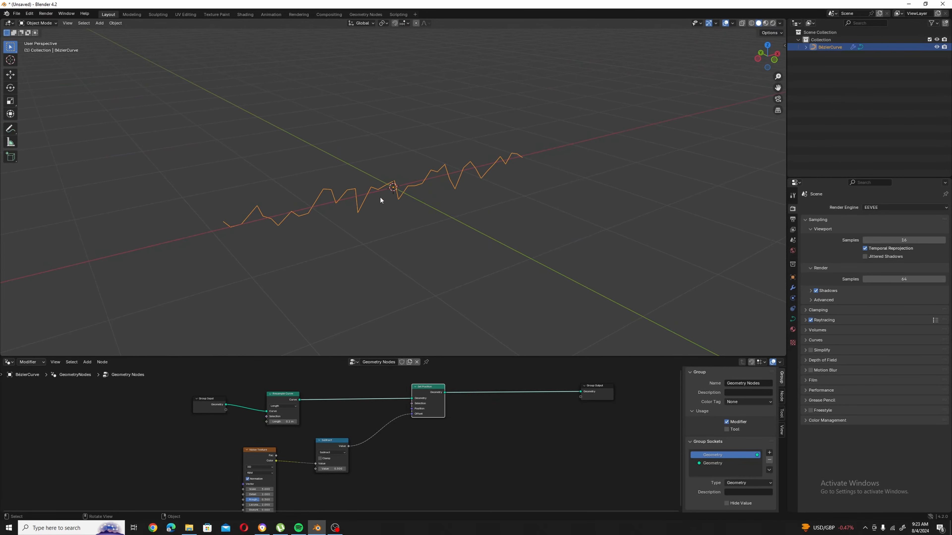
middle_click_drag(486, 233, 445, 234)
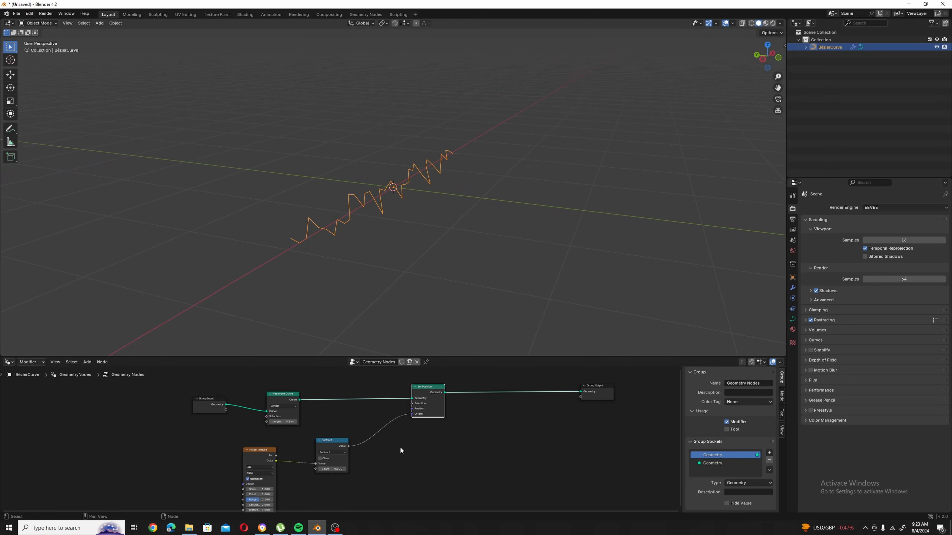
- Insert a Vector Math node set to Multiply between the Subtract node and Set Position's Offset
middle_click_drag(397, 460, 409, 445)
key("shift+a")
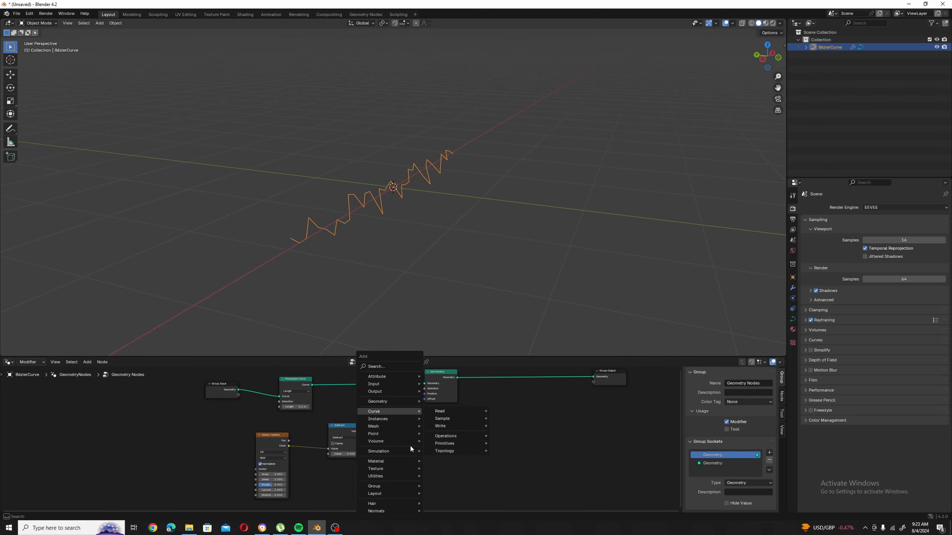
type("math")
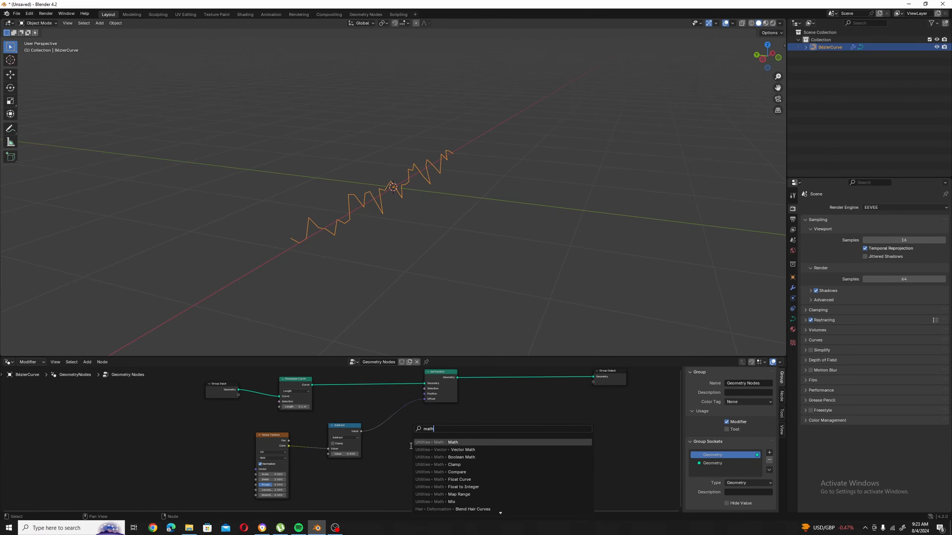
left_click(450, 447)
left_click(381, 409)
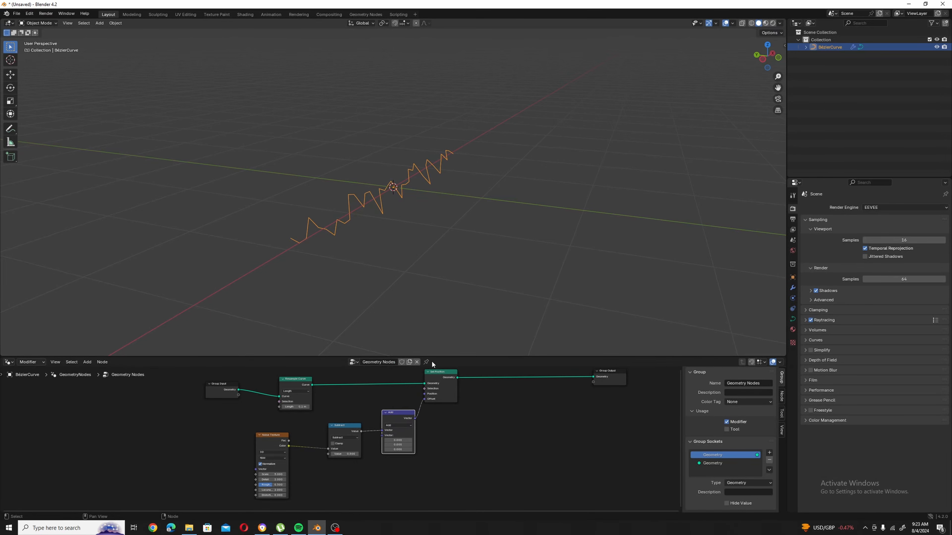
left_click(408, 424)
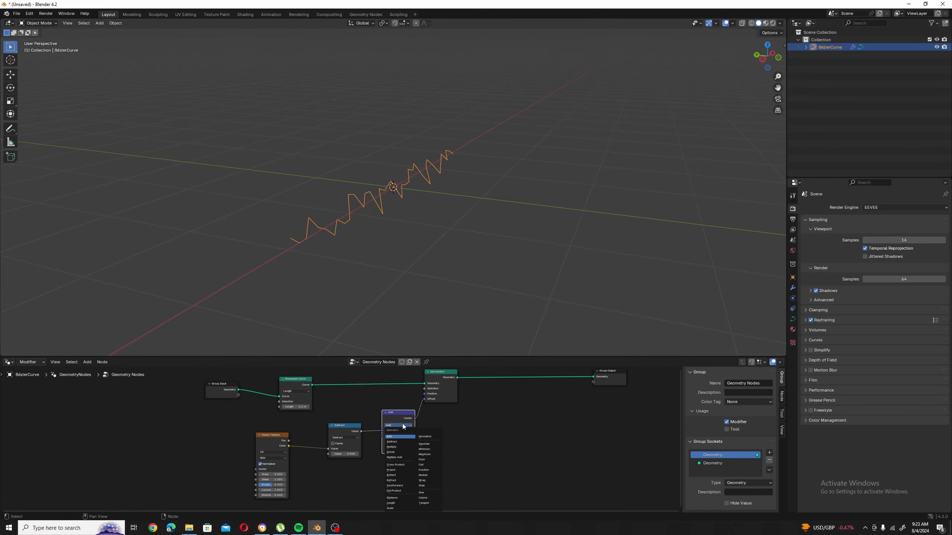
left_click(403, 448)
- Set the Y component of the Multiply node's second vector to 3.2, keeping X and Z at 0
middle_click_drag(405, 270, 400, 241)
scroll(438, 455, "up", 3)
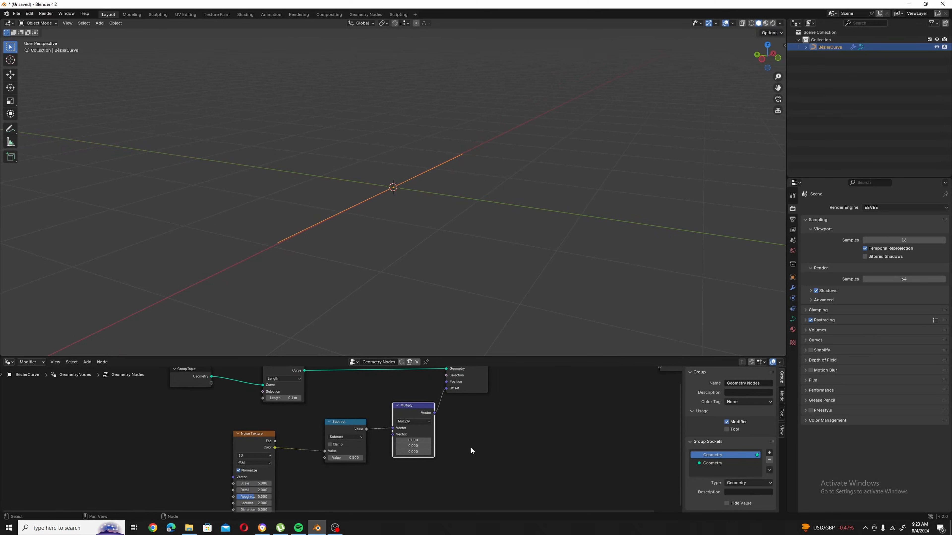
left_click(414, 450)
type("1.1")
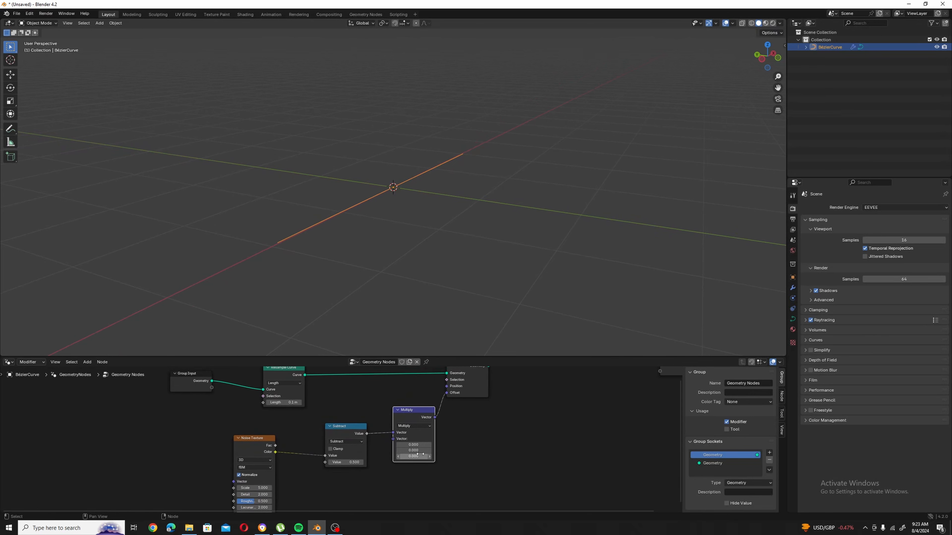
key("Return")
left_click_drag(413, 450, 448, 451)
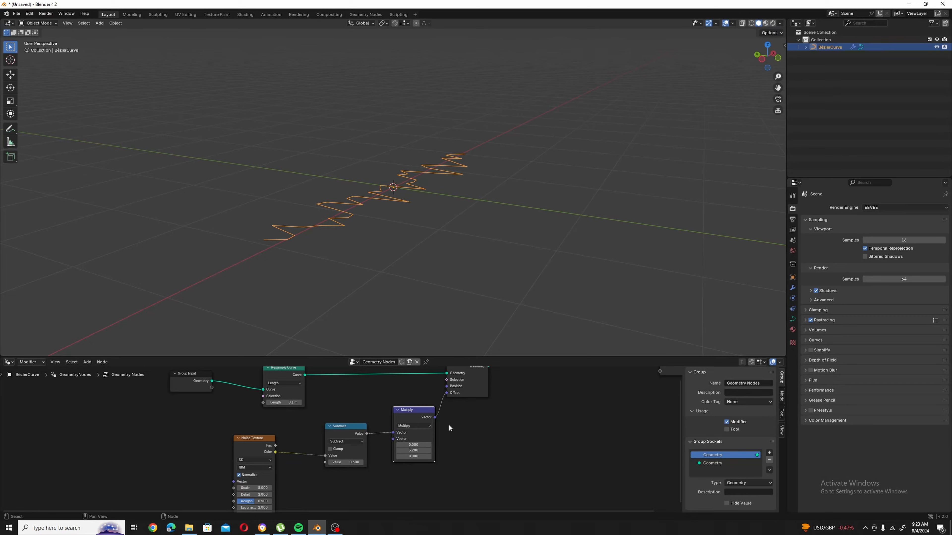
mouse_move(412, 240)
middle_mouse_down()
mouse_move(350, 265)
mouse_move(374, 261)
mouse_move(384, 213)
mouse_move(402, 246)
middle_mouse_up()
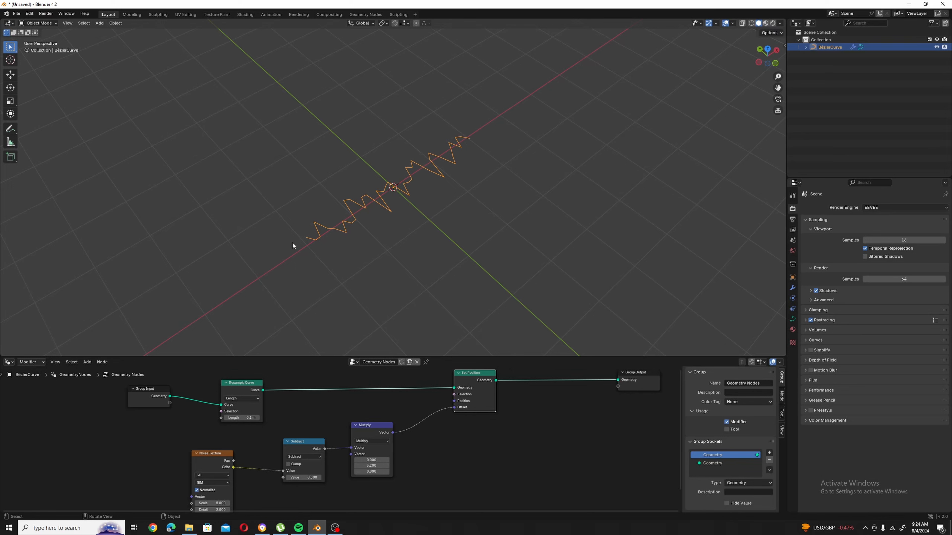
- Move Set Position farther from the Multiply node and add a Float Curve node below their link
middle_click_drag(473, 451, 451, 442)
scroll(453, 440, "down", 2)
left_click_drag(453, 385, 468, 382)
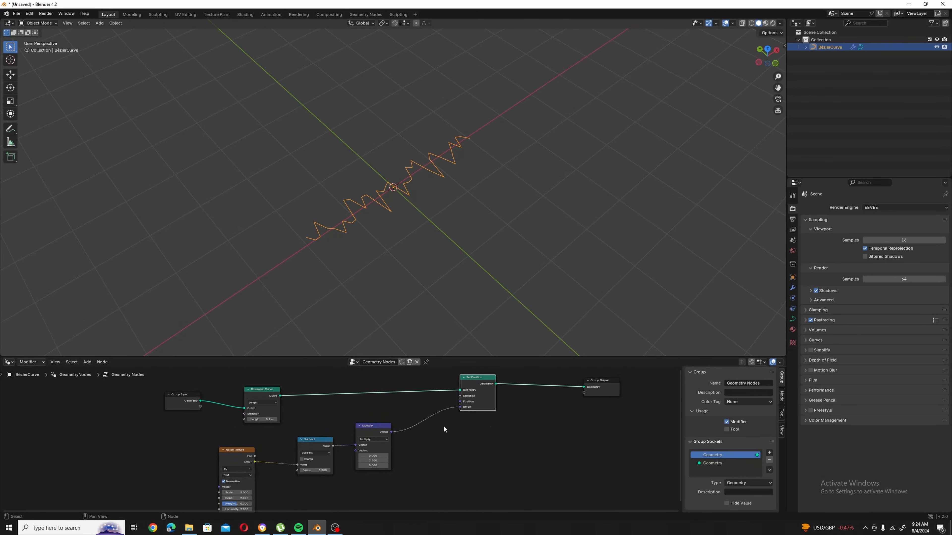
middle_click_drag(434, 446, 453, 434)
left_click(452, 433)
key("shift+a")
mouse_move(452, 433)
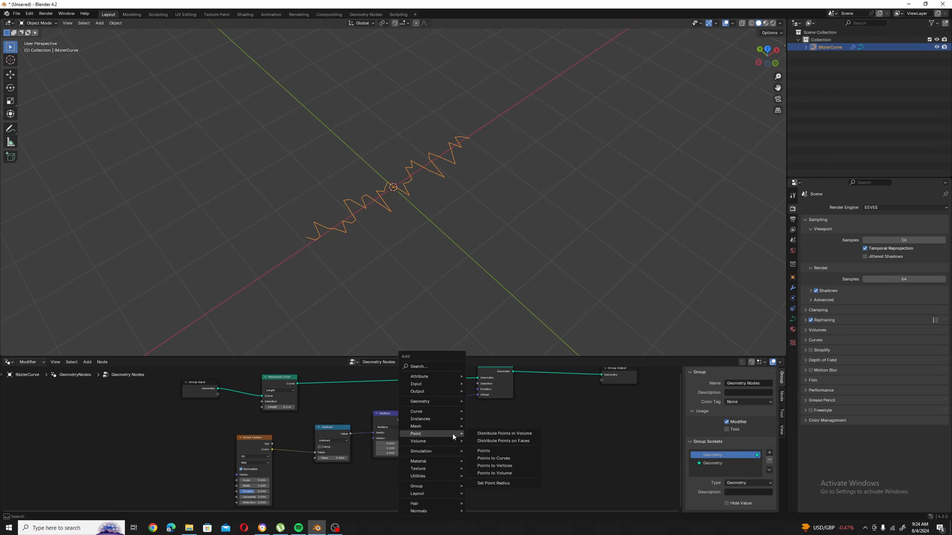
type("flo")
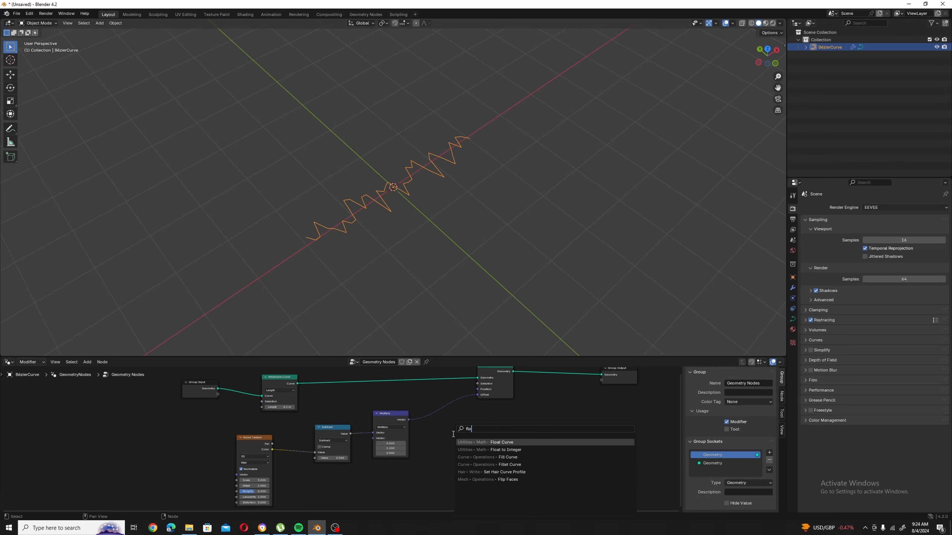
left_click(479, 442)
left_click(460, 445)
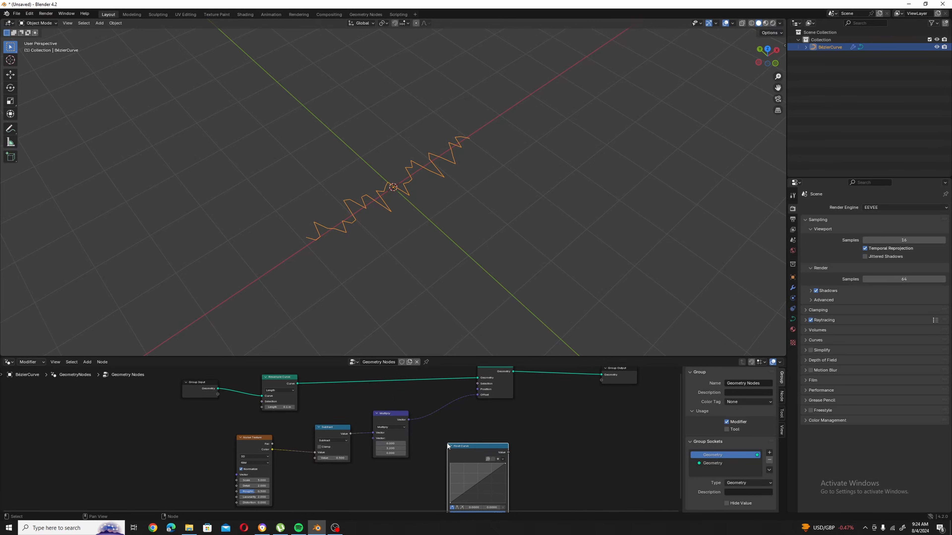
- Add a Spline Parameter node below the Multiply node and connect its Factor output to the Float Curve's Value input
key("shift+a")
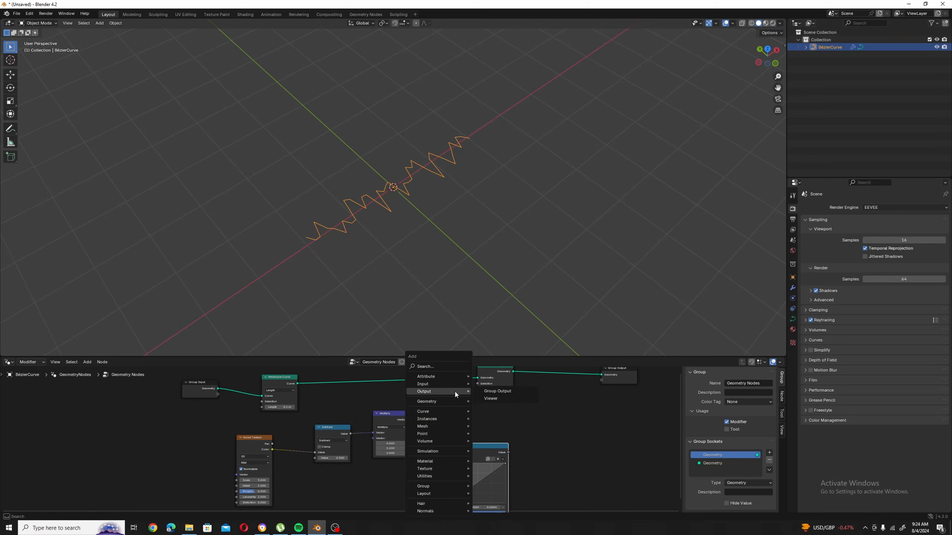
type("spin")
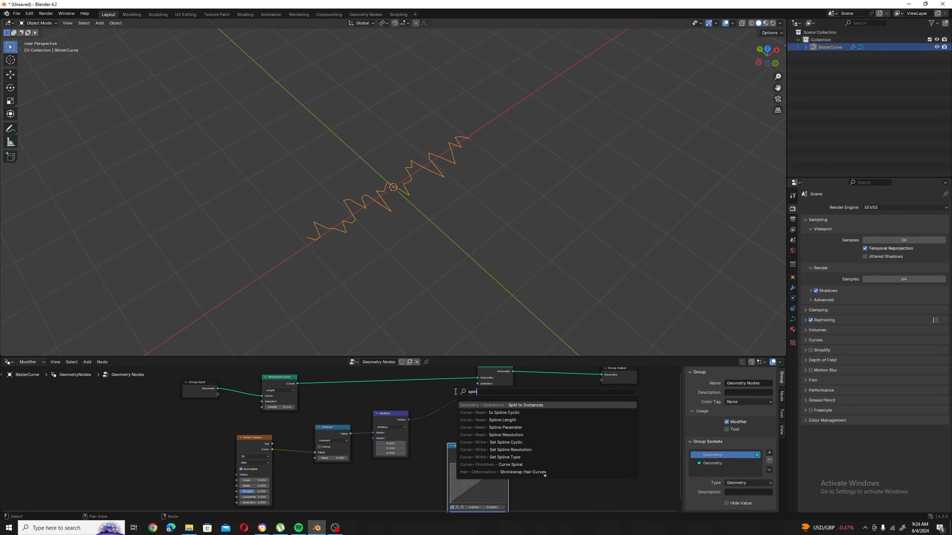
left_click(505, 427)
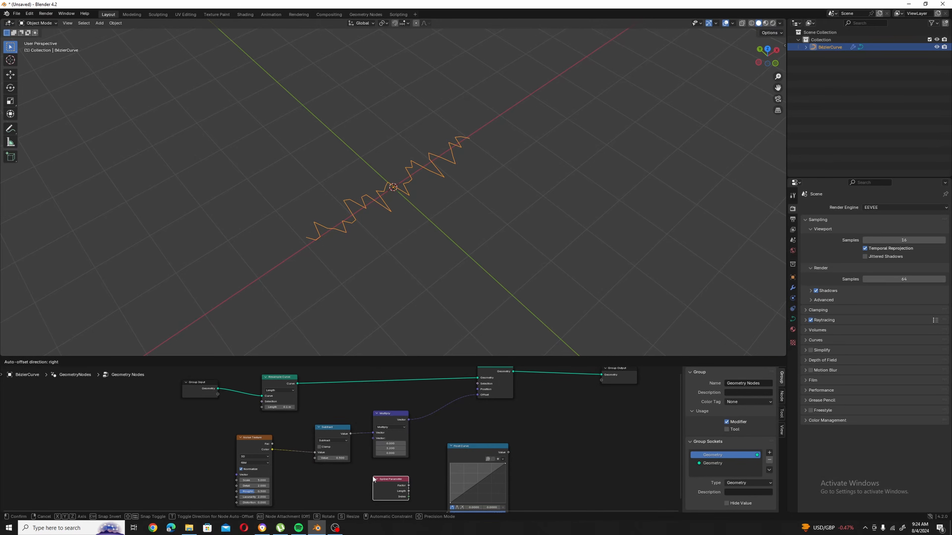
left_click(398, 453)
middle_click_drag(424, 469, 383, 475)
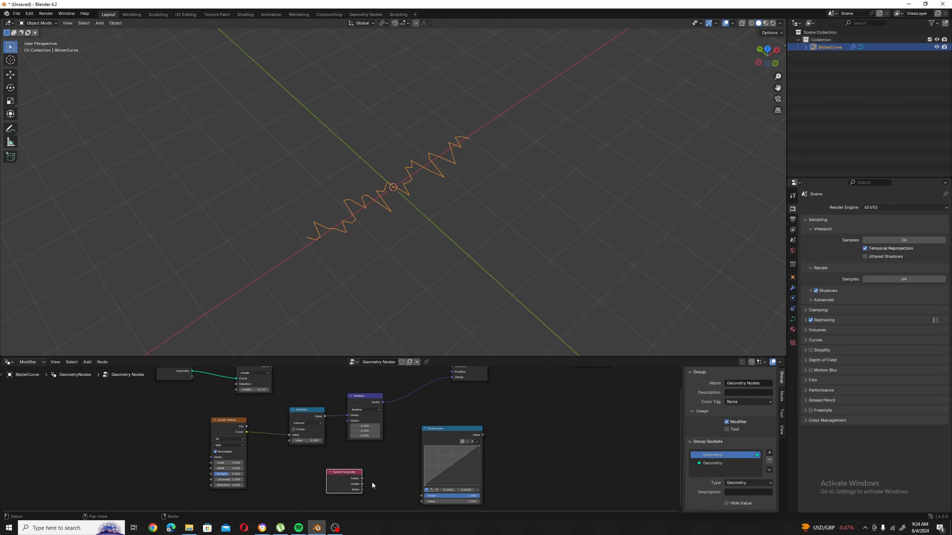
left_click_drag(363, 478, 427, 485)
- Move the Float Curve closer to Spline Parameter and shift Set Position away to free space after the Multiply node
middle_click_drag(450, 416, 433, 439)
left_click_drag(434, 440, 392, 442)
middle_click_drag(450, 427, 438, 464)
left_click_drag(451, 414, 480, 411)
middle_click_drag(463, 448, 480, 430)
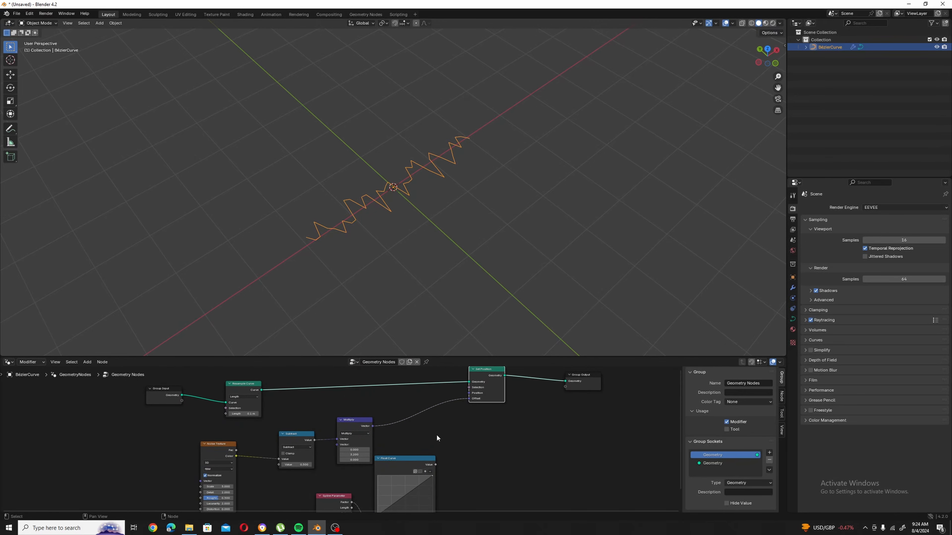
- Duplicate the Multiply node onto the link before Set Position and connect the Float Curve's Value to the copy's second vector
key("shift+a")
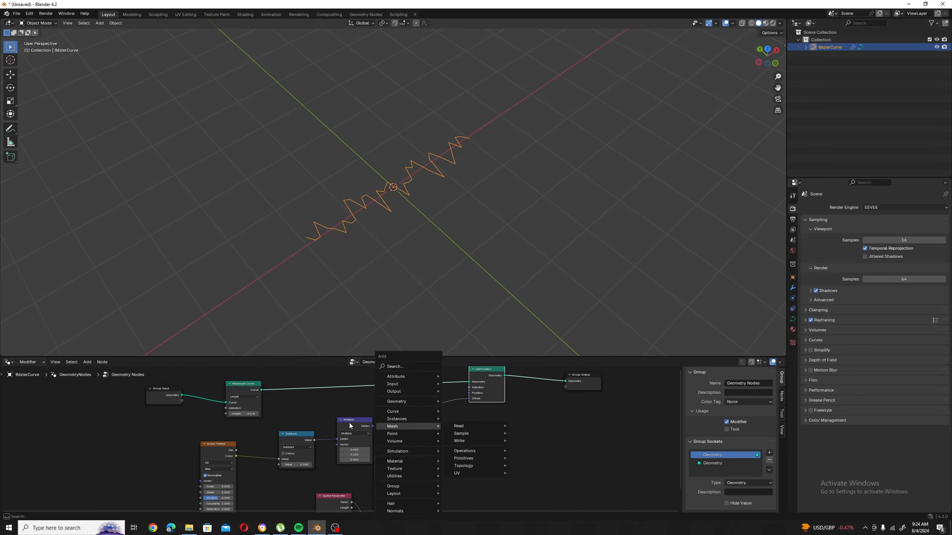
left_click(353, 420)
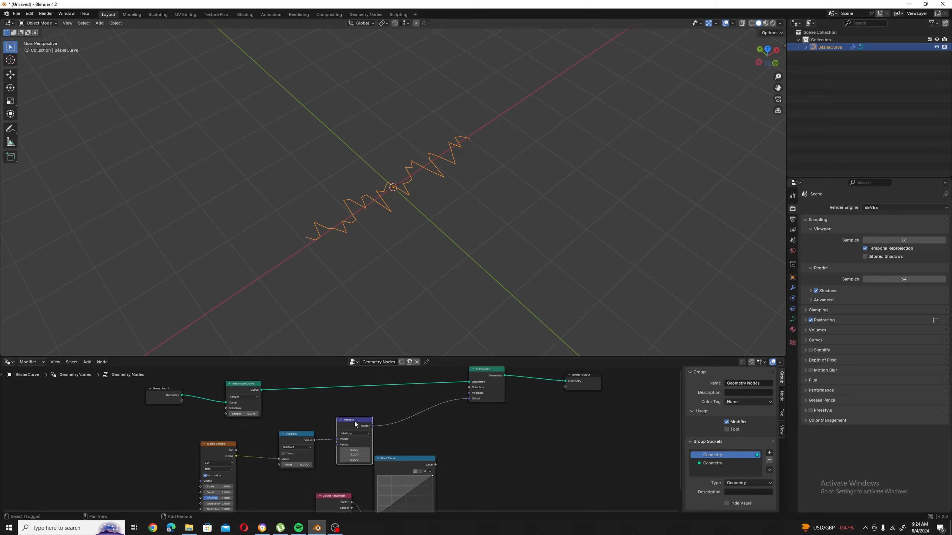
key("shift+d")
left_click(440, 403)
middle_click_drag(474, 442, 495, 431)
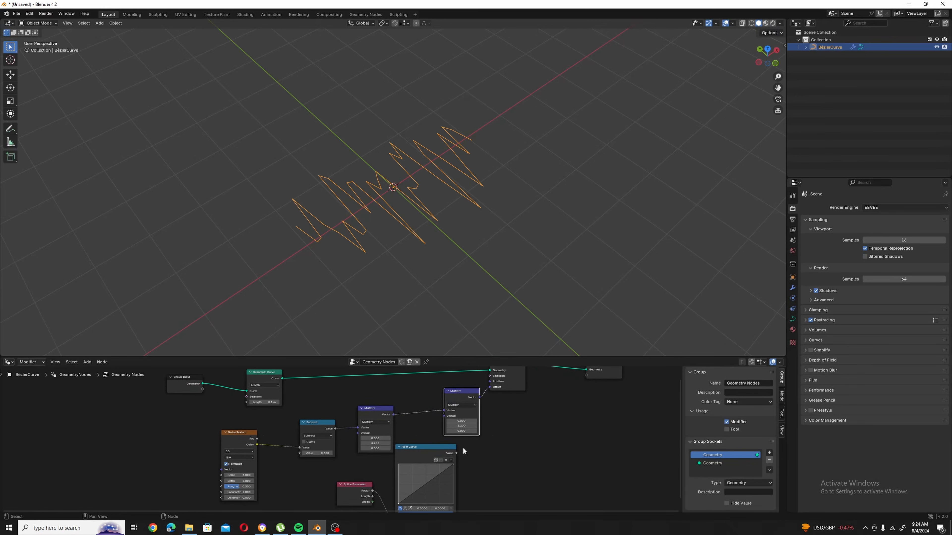
left_click_drag(355, 484, 326, 491)
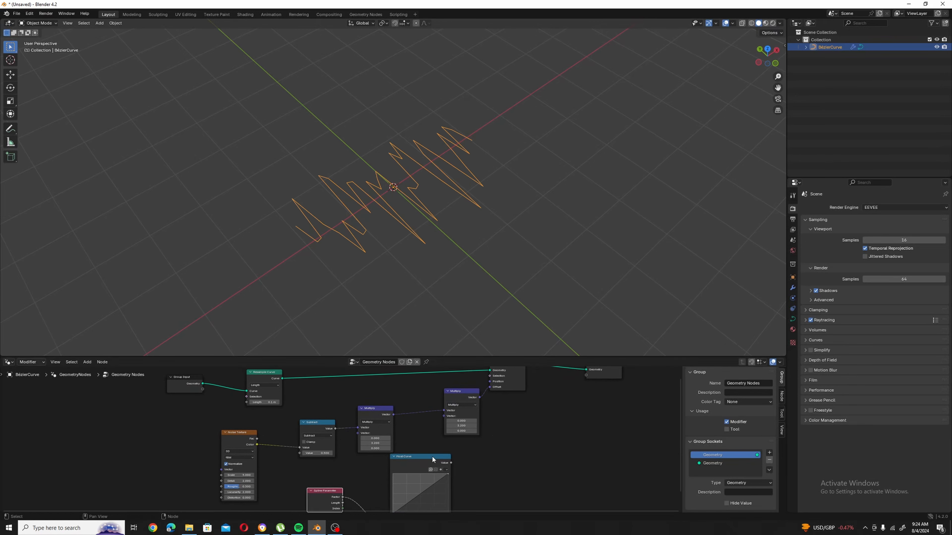
left_click_drag(431, 456, 444, 416)
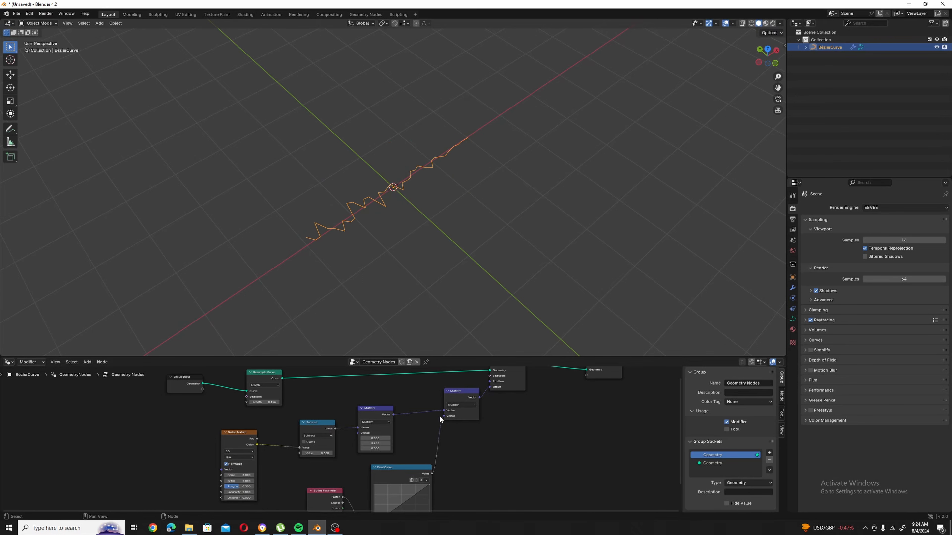
- Shape the Float Curve into a bell with both ends at zero, a peak in the middle and eased points on each side
middle_click_drag(465, 449, 443, 445)
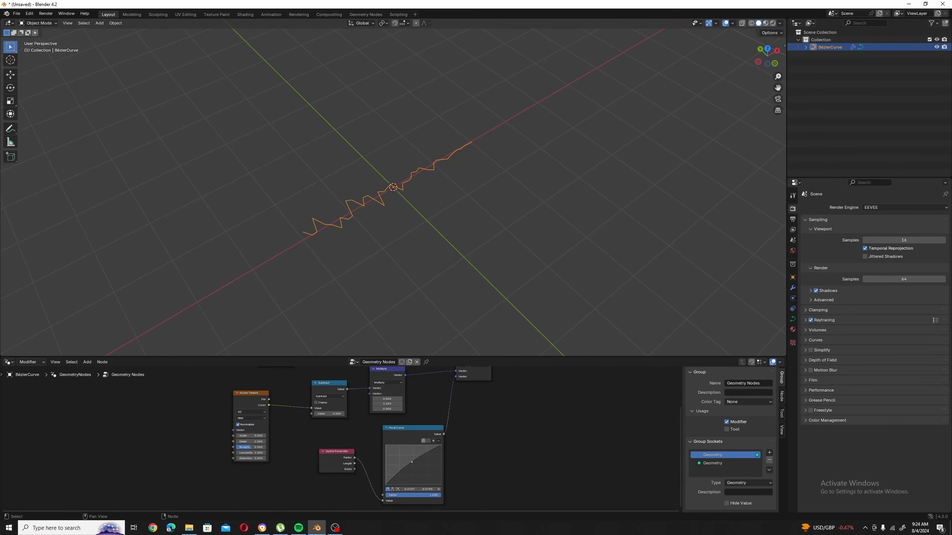
left_click_drag(413, 465, 440, 482)
middle_click_drag(436, 234, 438, 249)
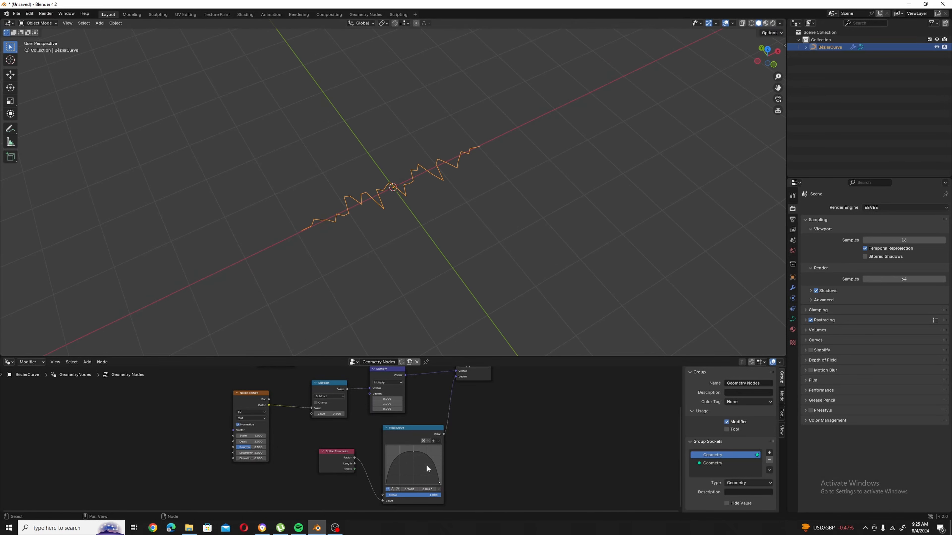
left_click_drag(413, 451, 416, 451)
left_click_drag(440, 483, 441, 484)
left_click_drag(390, 469, 433, 475)
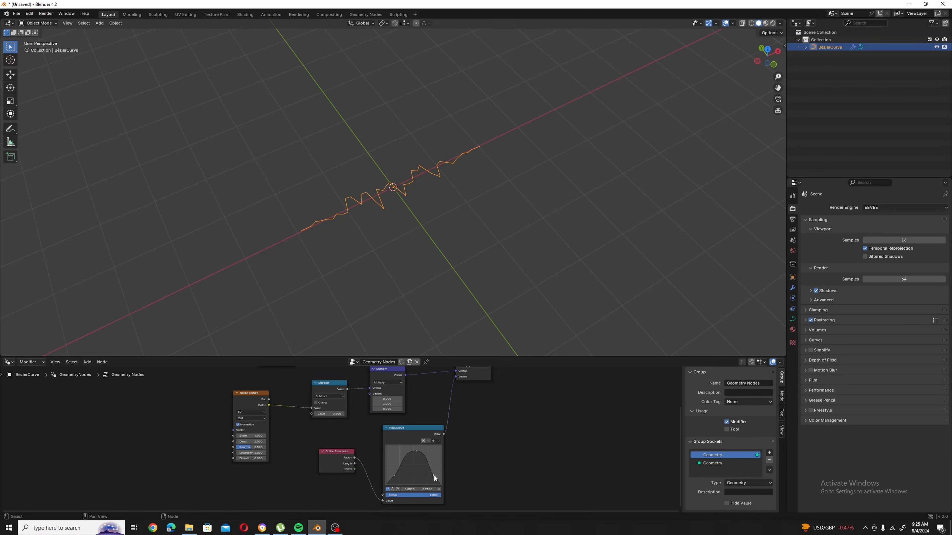
middle_click_drag(418, 198, 417, 226)
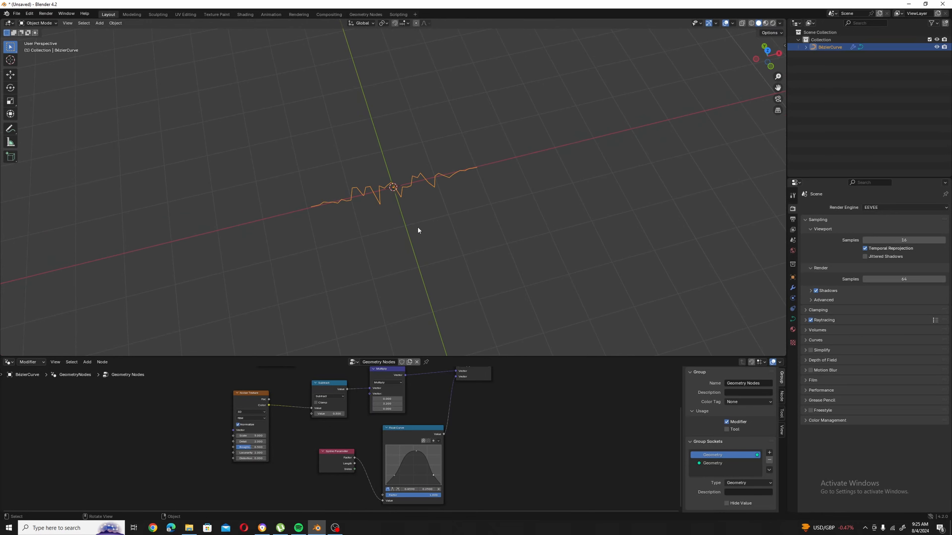
scroll(411, 201, "up", 1)
scroll(411, 201, "down", 2)
- Move the Group Output node farther from Set Position to free space on their link
scroll(493, 423, "down", 3)
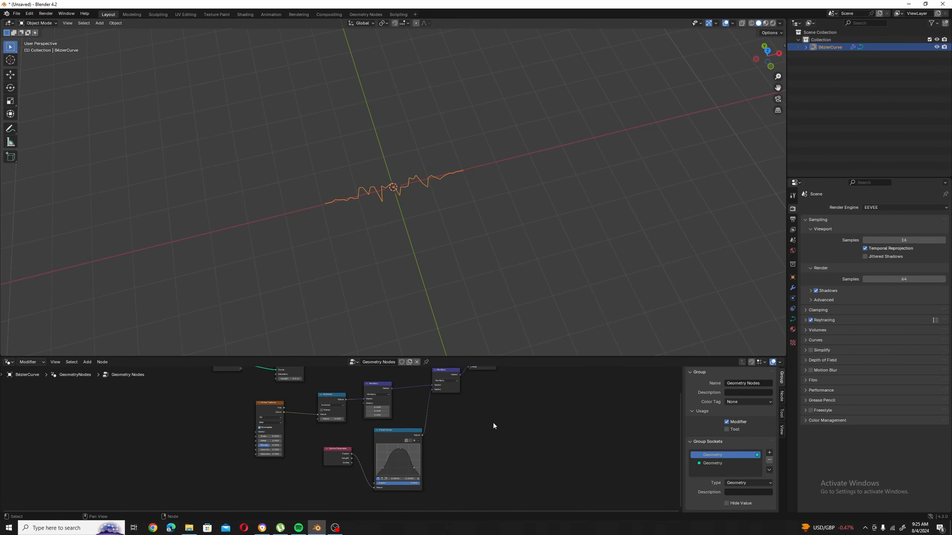
middle_click_drag(493, 423, 427, 476)
scroll(427, 476, "down", 1)
left_click_drag(488, 413, 538, 407)
middle_click_drag(470, 412, 506, 386)
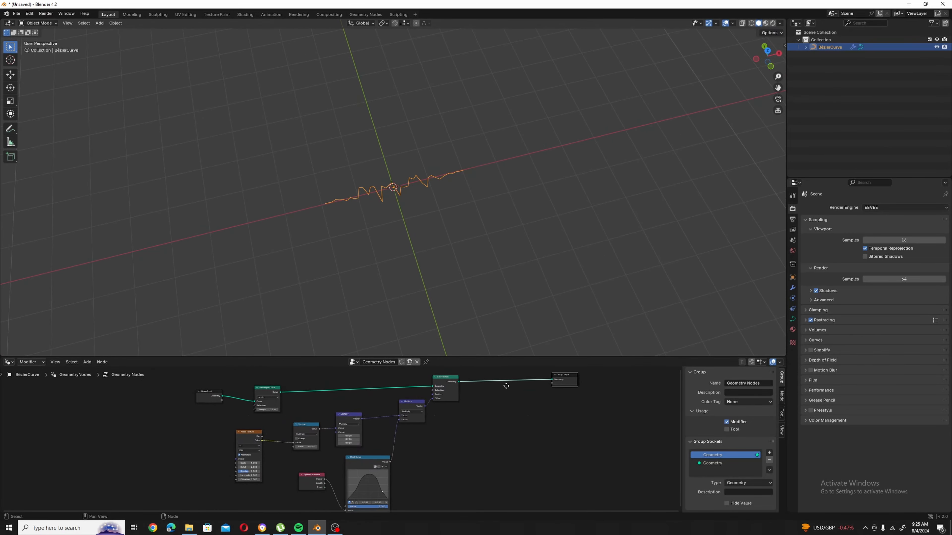
mouse_move(402, 201)
middle_mouse_down()
mouse_move(382, 224)
mouse_move(403, 160)
mouse_move(394, 177)
mouse_move(404, 195)
mouse_move(408, 173)
mouse_move(404, 212)
middle_mouse_up()
middle_click_drag(513, 434, 378, 468)
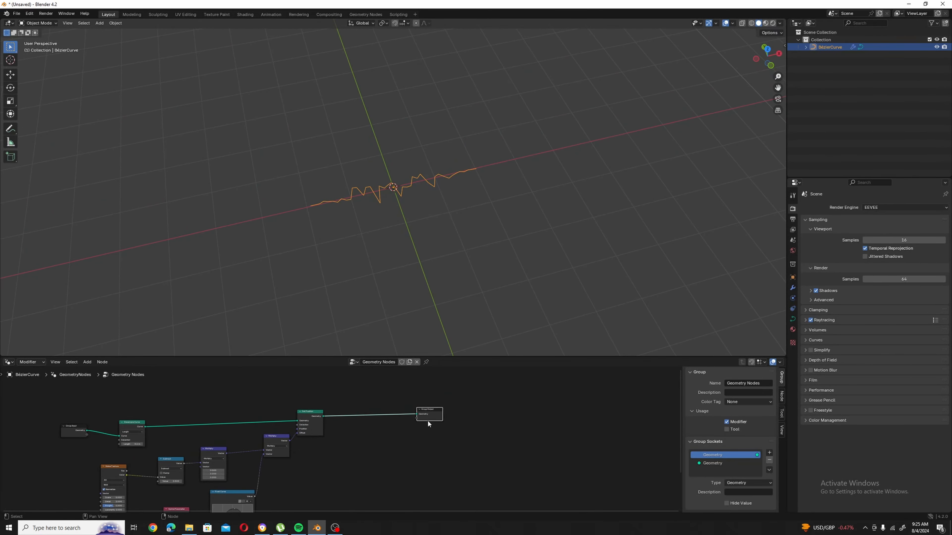
left_click_drag(431, 418, 516, 421)
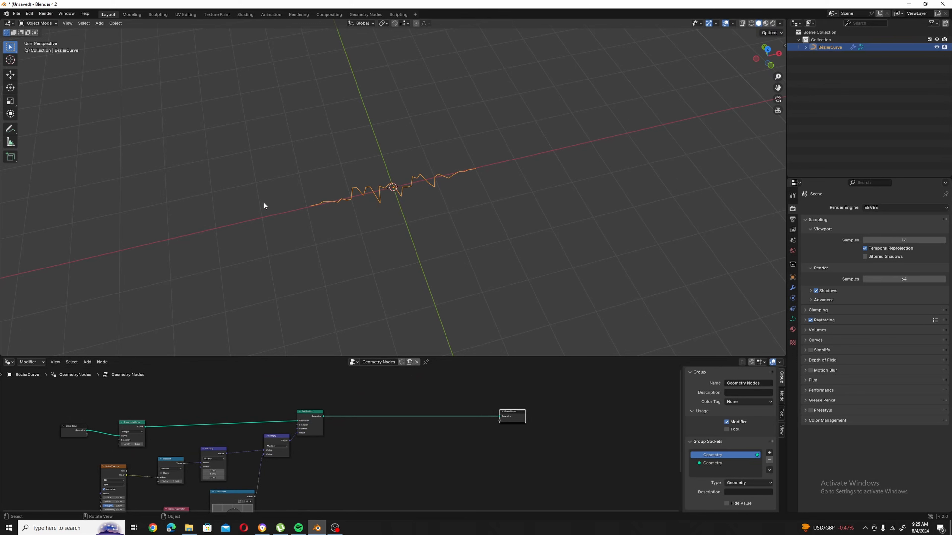
- Insert a Curve to Mesh node between Set Position and Group Output
middle_click_drag(366, 450, 427, 443)
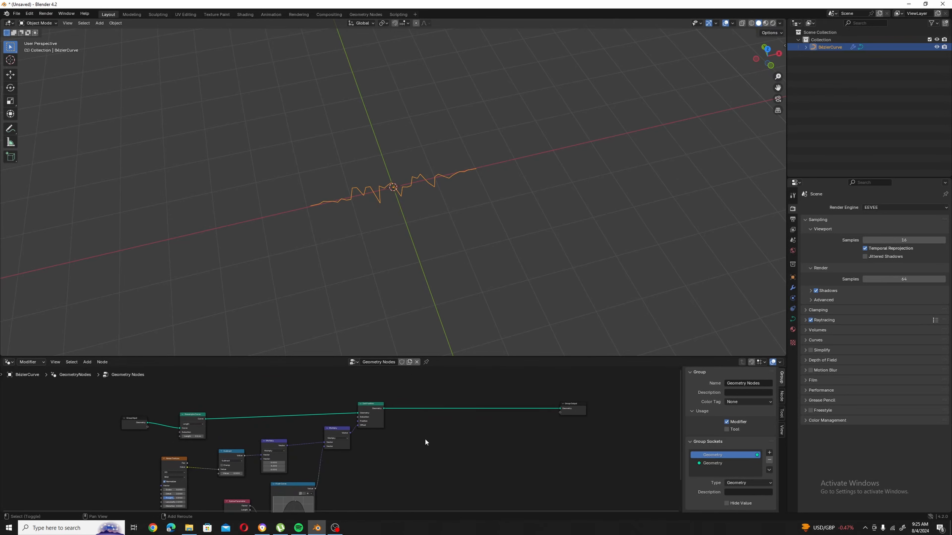
key("shift+a")
mouse_move(424, 438)
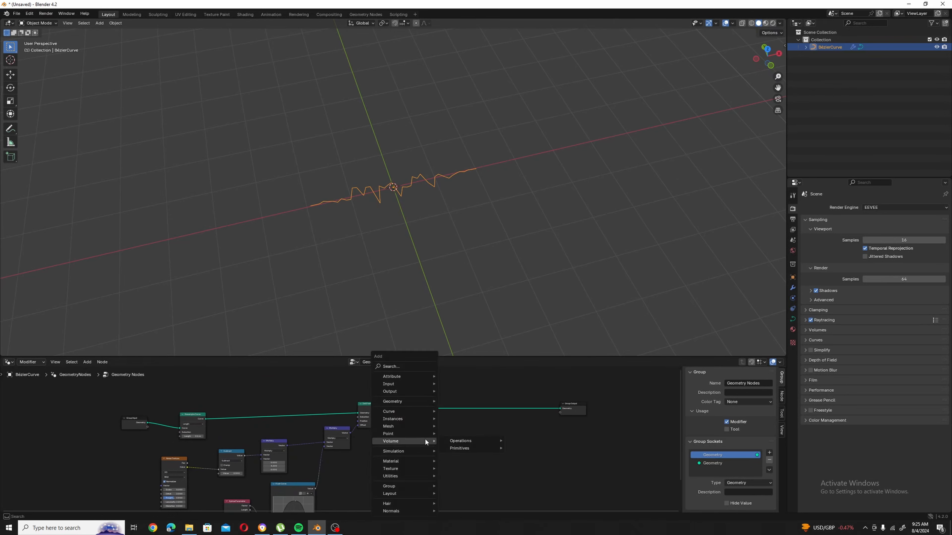
type("curve")
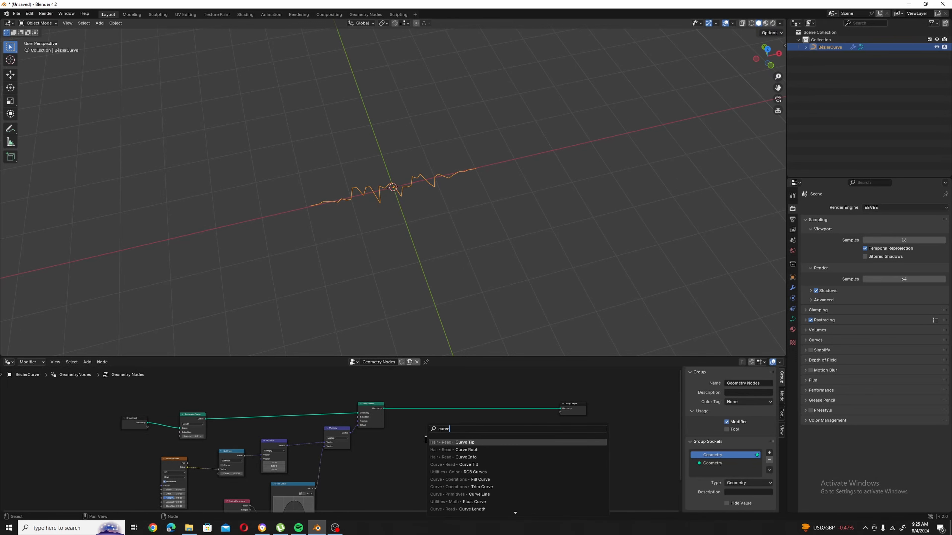
type("to")
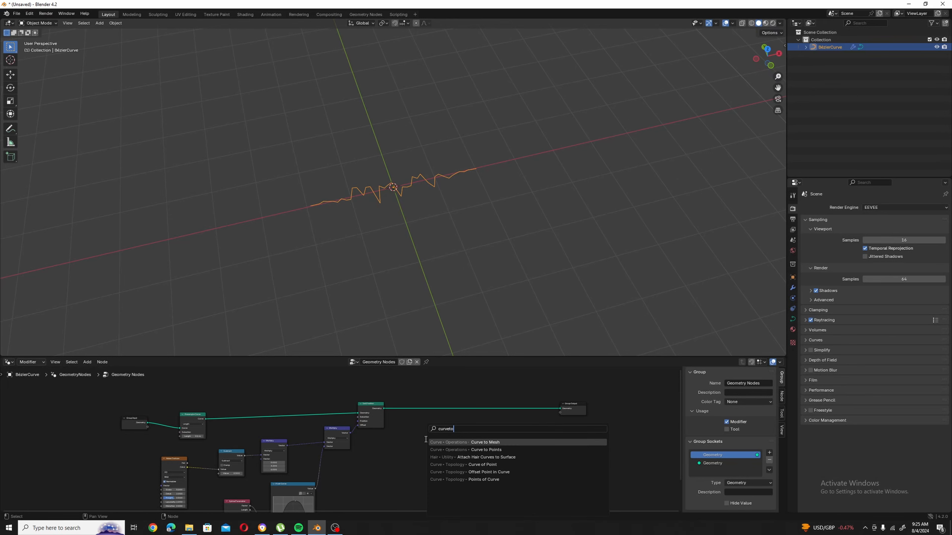
key("Return")
left_click(450, 406)
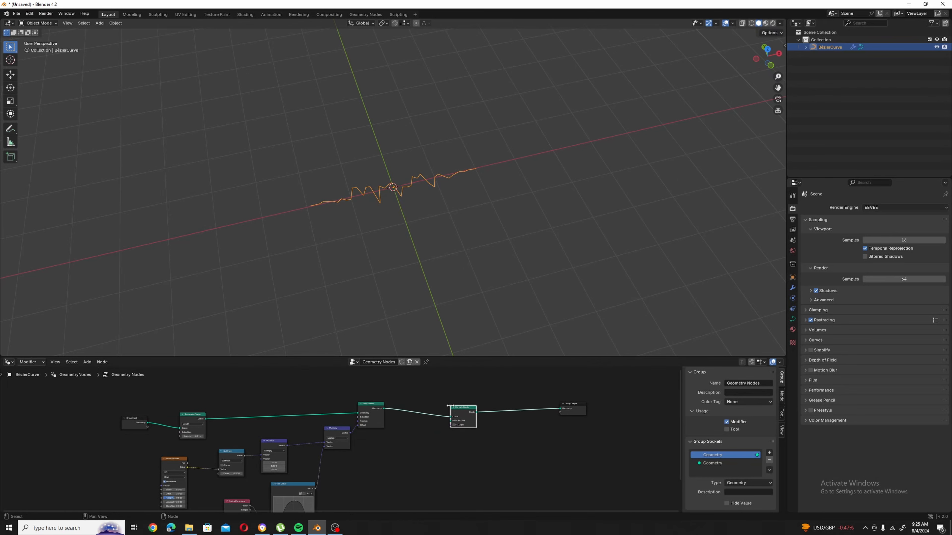
- Add a Curve Line node below Curve to Mesh and connect its Curve output to the Profile Curve input
middle_click_drag(438, 463, 452, 455)
left_click(438, 459)
key("shift+a")
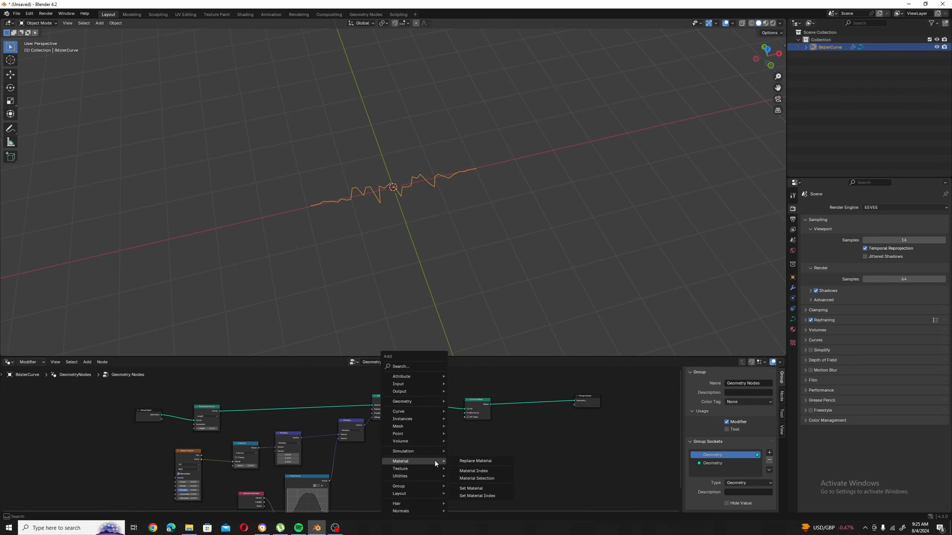
type("l")
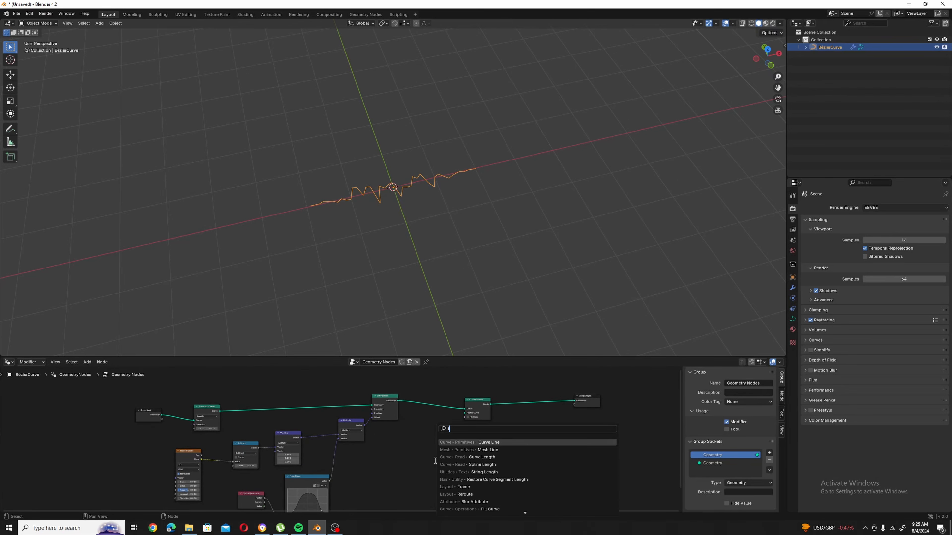
type("ine")
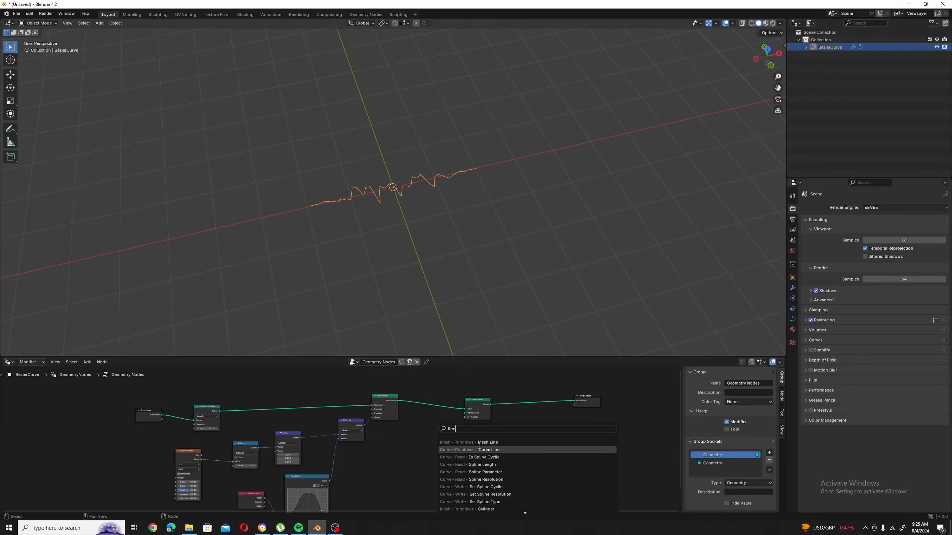
left_click(439, 449)
left_click(434, 455)
scroll(438, 453, "up", 1)
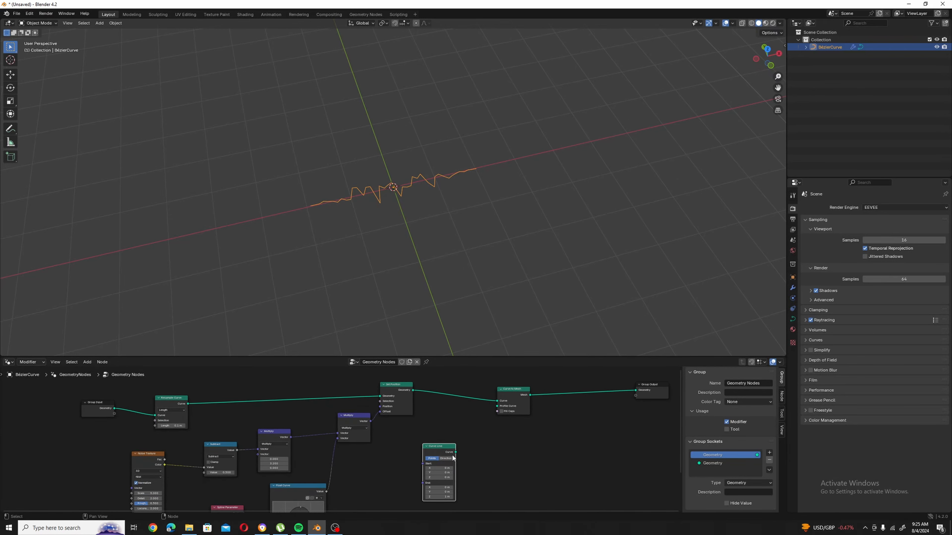
left_click_drag(455, 452, 500, 407)
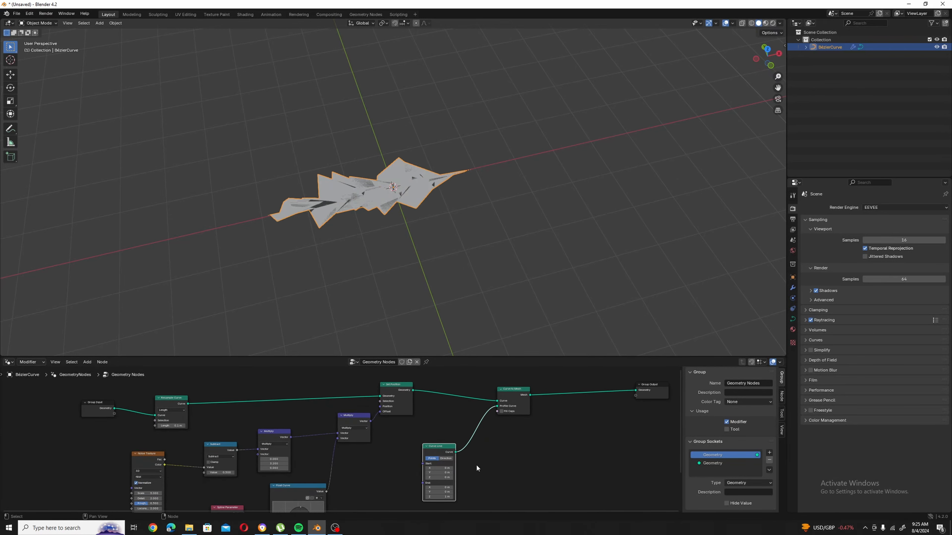
- Set the Curve Line's End Z to 0 m
mouse_move(437, 264)
middle_mouse_down()
mouse_move(426, 245)
mouse_move(426, 258)
middle_mouse_up()
scroll(511, 467, "up", 5)
middle_click_drag(513, 466, 445, 431)
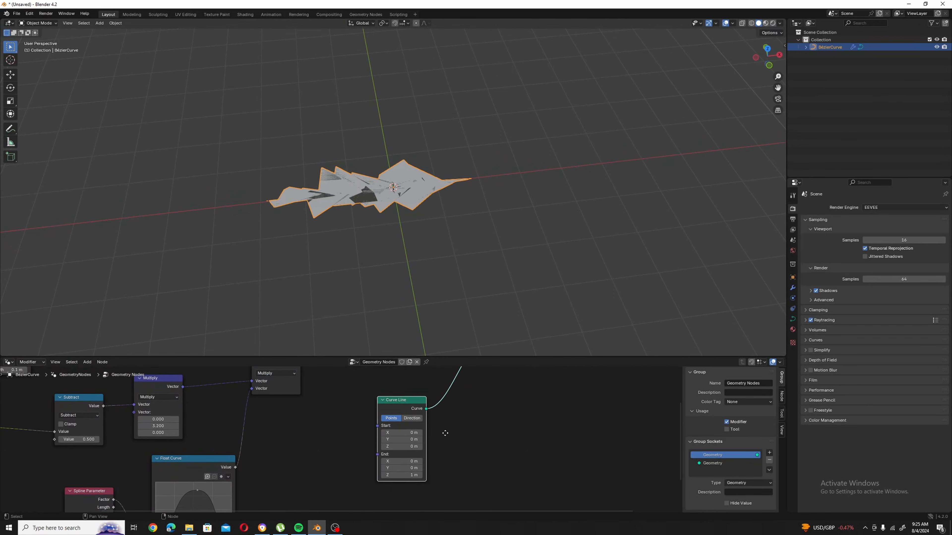
left_click(401, 474)
type("0")
key("Return")
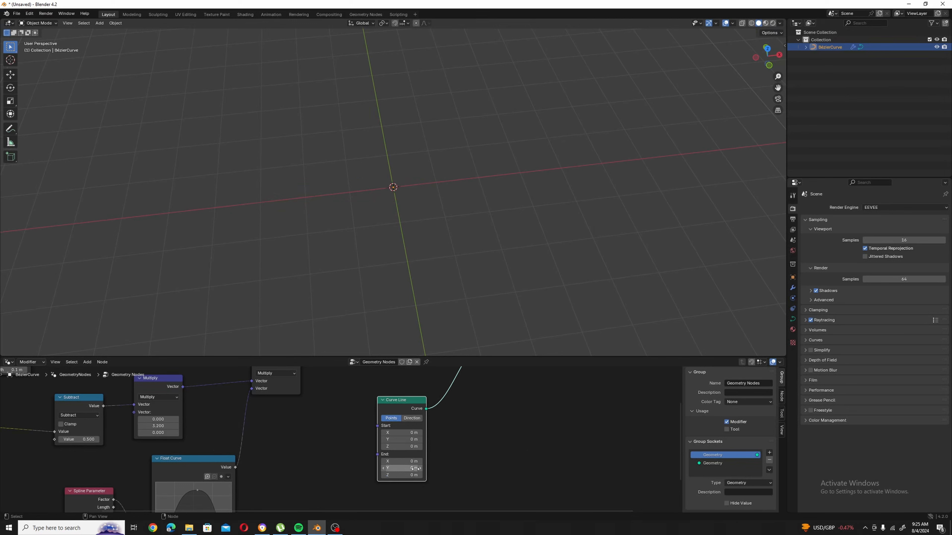
- Set the Curve Line's Start X to -0.5 m and End X to 0.5 m
left_click(414, 433)
type("-")
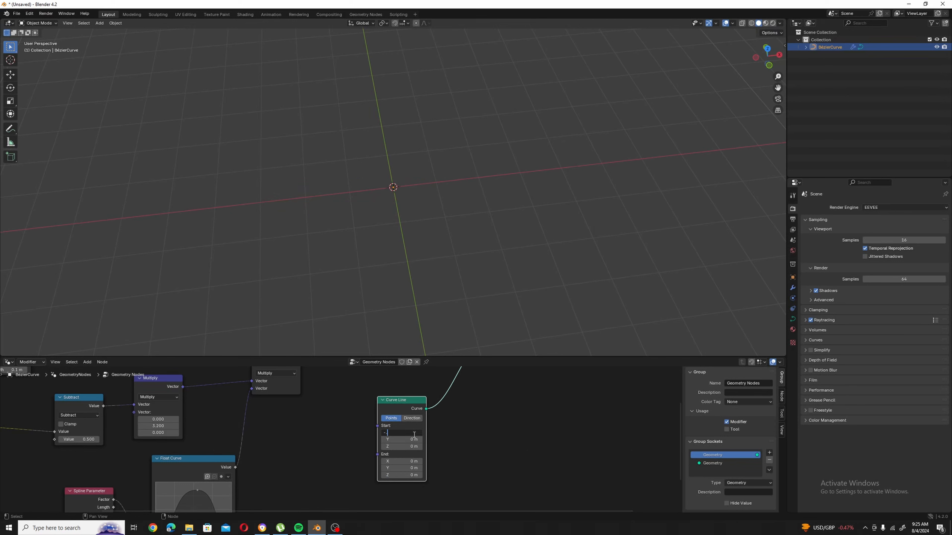
type("0.5")
key("Return")
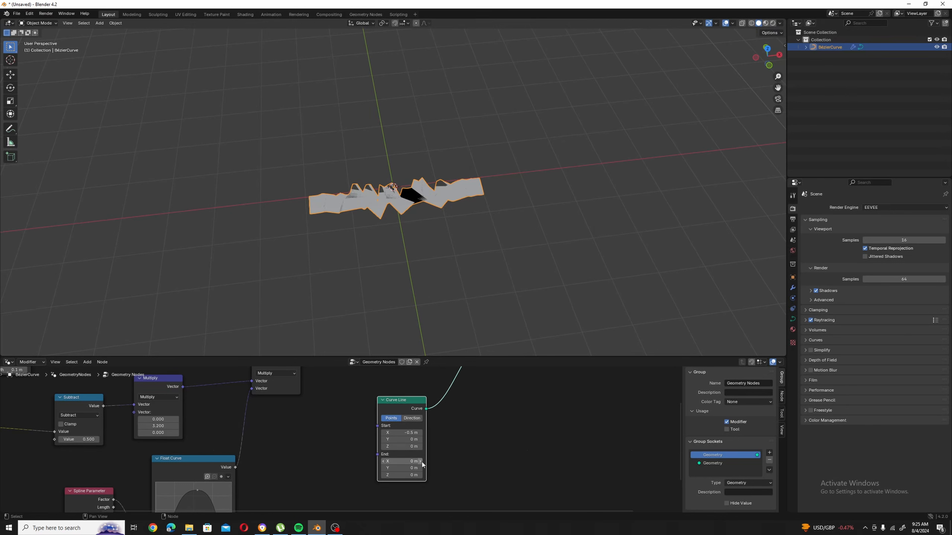
left_click(407, 460)
type(".5")
key("Return")
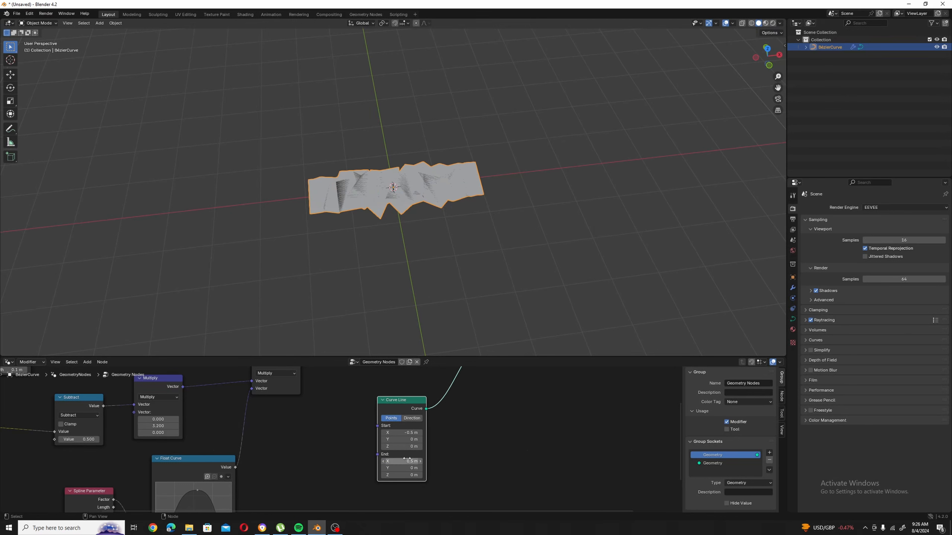
middle_click_drag(404, 110, 493, 192)
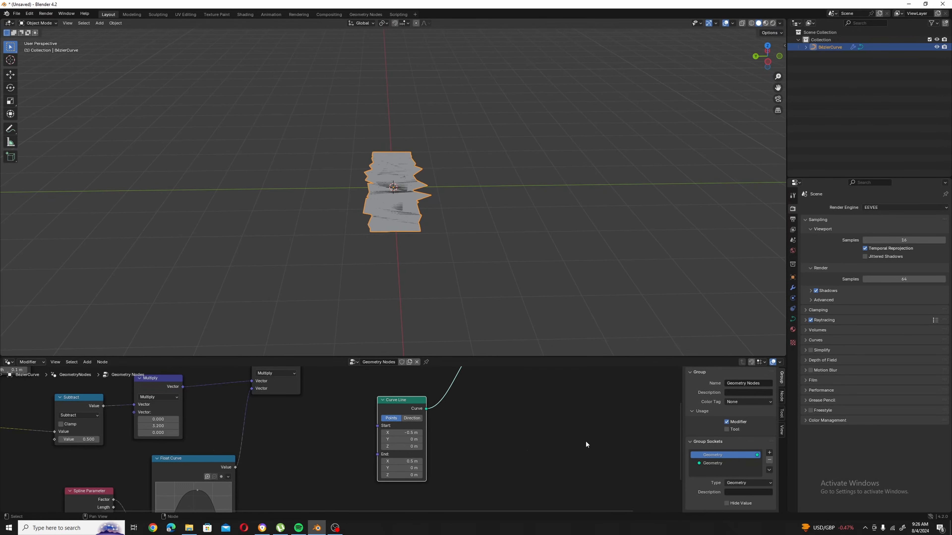
- Set the Curve Line's Start X to 0.5 m and End X to -0.5 m
left_click(416, 433)
type(".5")
key("Tab")
left_click(402, 463)
left_click(402, 463)
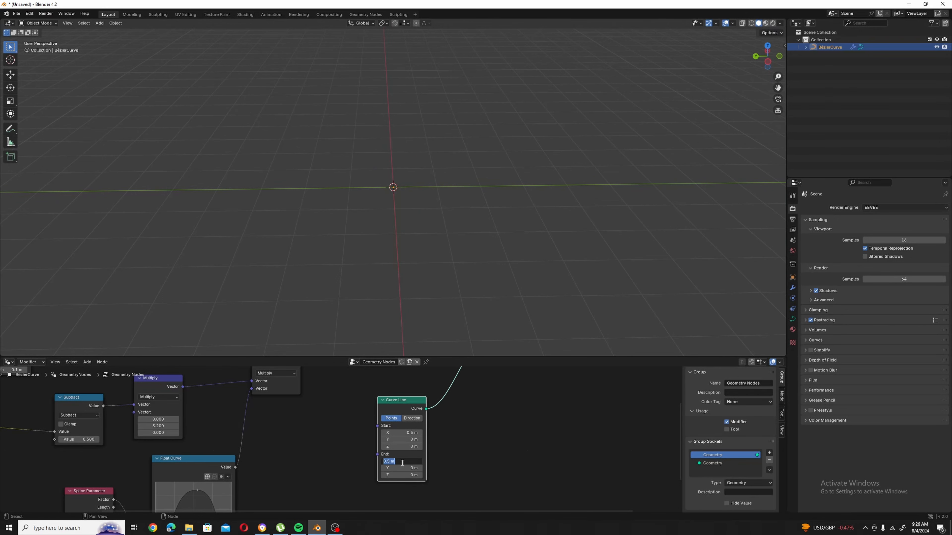
type("-0.5")
key("Return")
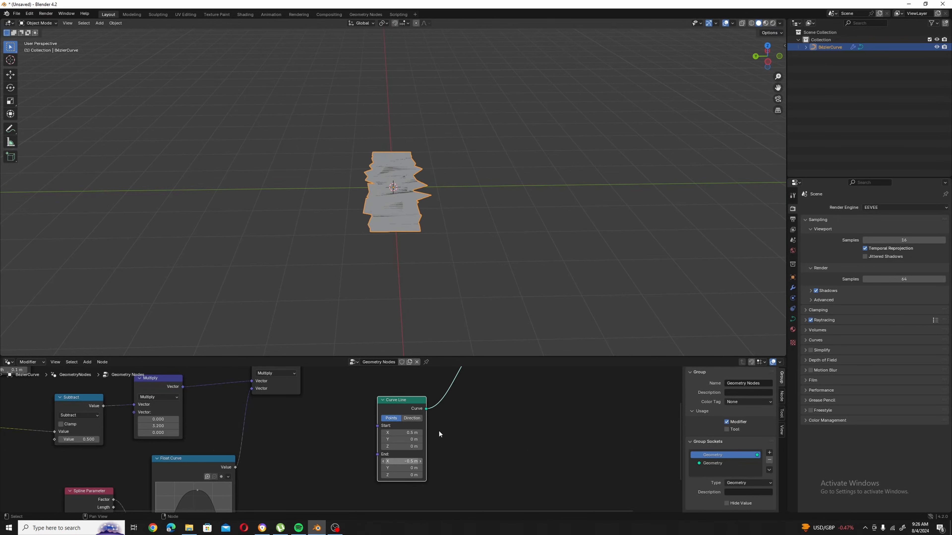
middle_click_drag(475, 204, 411, 247)
- Move the Group Output and Curve to Mesh nodes farther from Set Position to make room in the chain
middle_click_drag(507, 455, 399, 489)
scroll(440, 442, "down", 4)
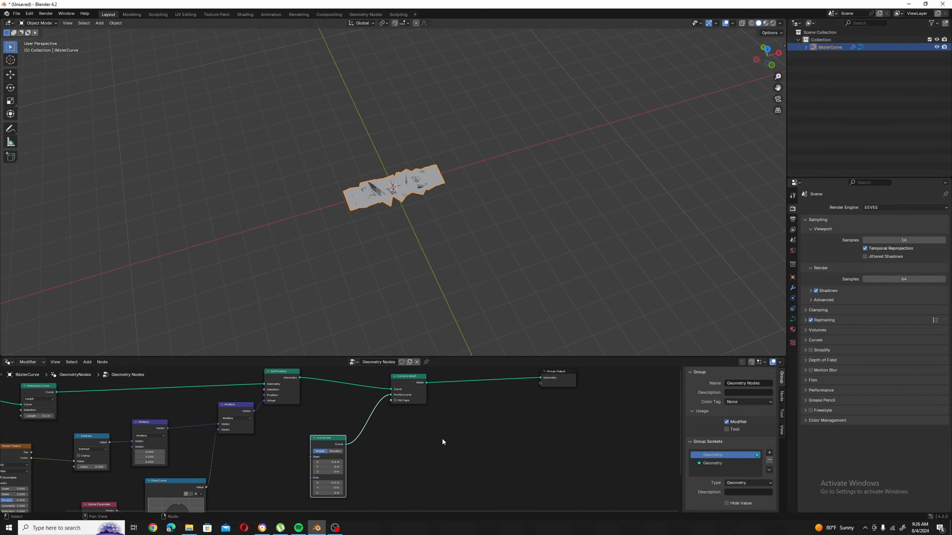
middle_click_drag(442, 439, 407, 458)
left_click_drag(524, 401, 557, 398)
middle_click_drag(460, 416, 498, 420)
left_click_drag(411, 401, 442, 400)
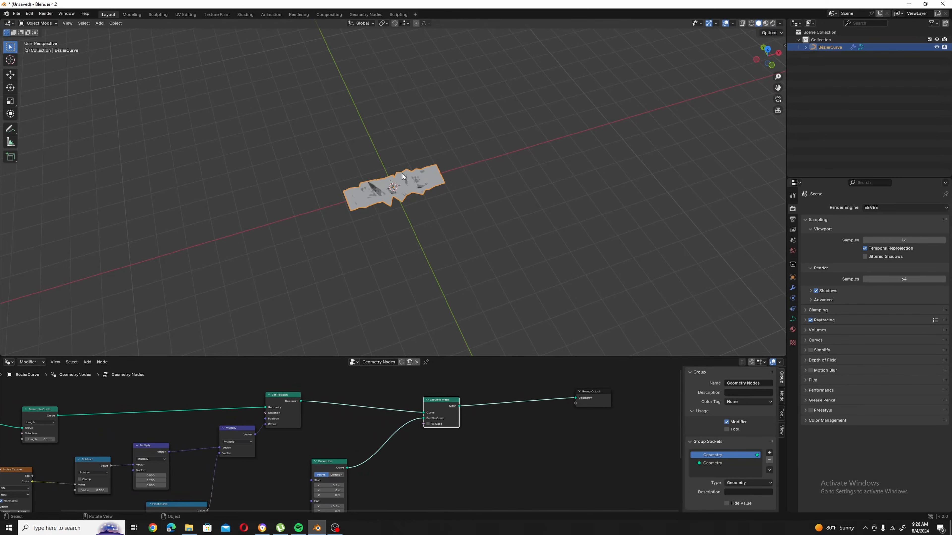
- Examine the ribbon mesh from above and the node tree with its Spline Parameter and Float Curve nodes
middle_click_drag(400, 210, 475, 200)
scroll(504, 461, "down", 1)
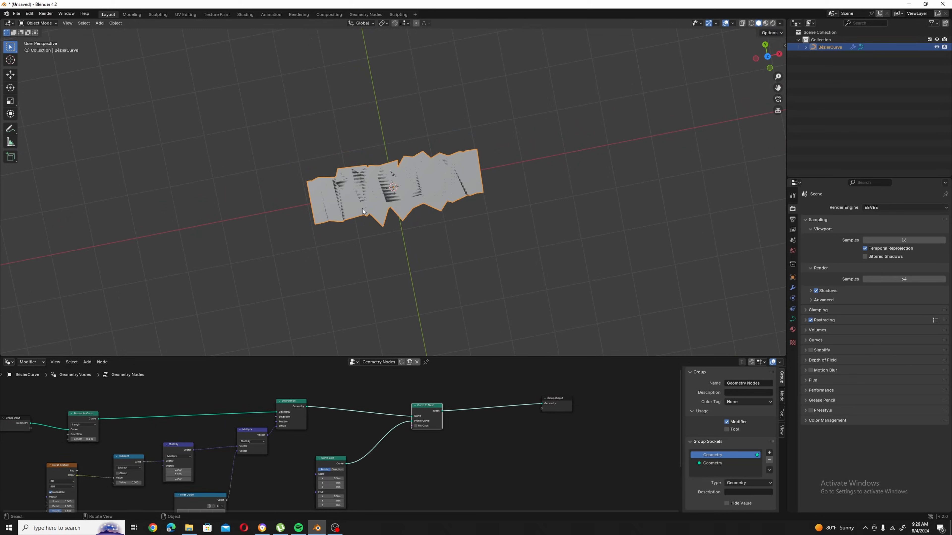
middle_click_drag(473, 434, 503, 415)
scroll(468, 427, "down", 2)
middle_click_drag(448, 431, 519, 419)
middle_click_drag(372, 436, 404, 427)
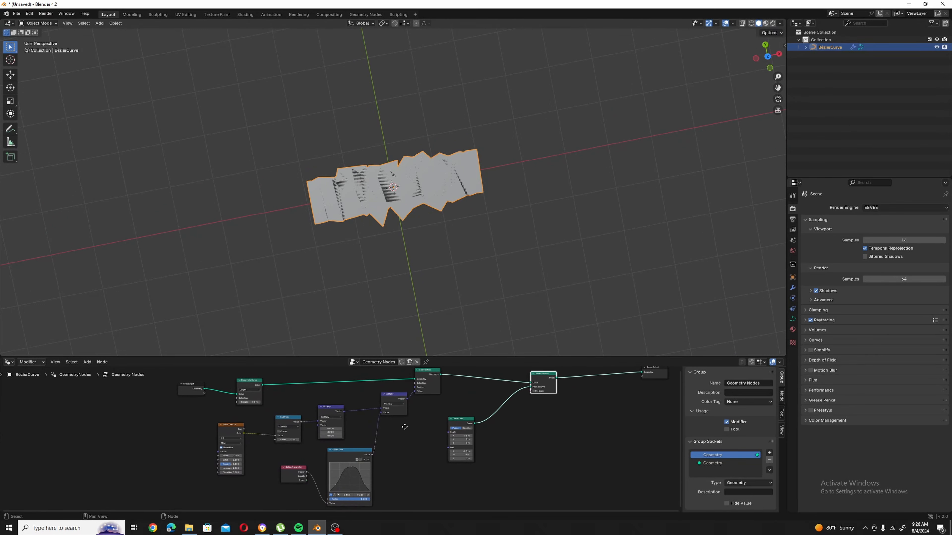
scroll(408, 426, "down", 1)
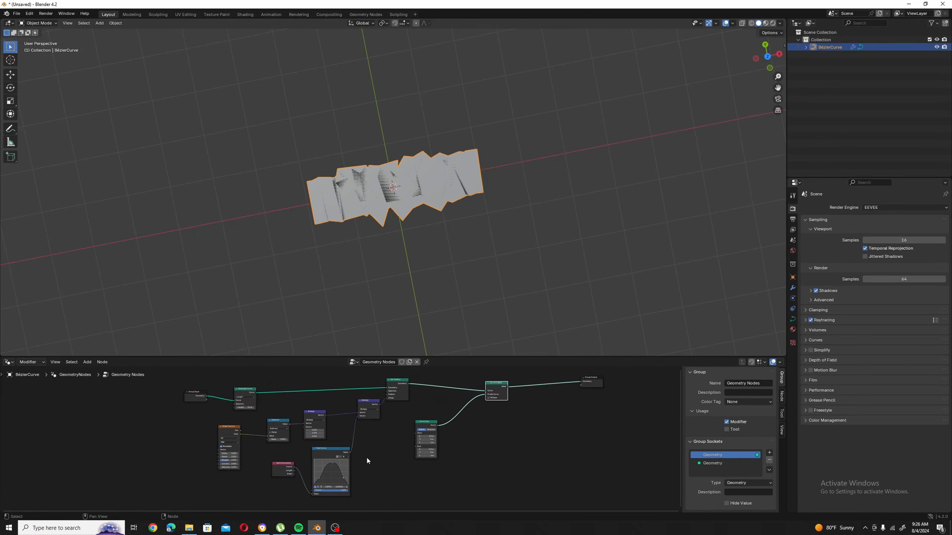
scroll(367, 457, "up", 1)
left_click_drag(397, 430, 261, 494)
middle_click_drag(373, 494, 288, 502)
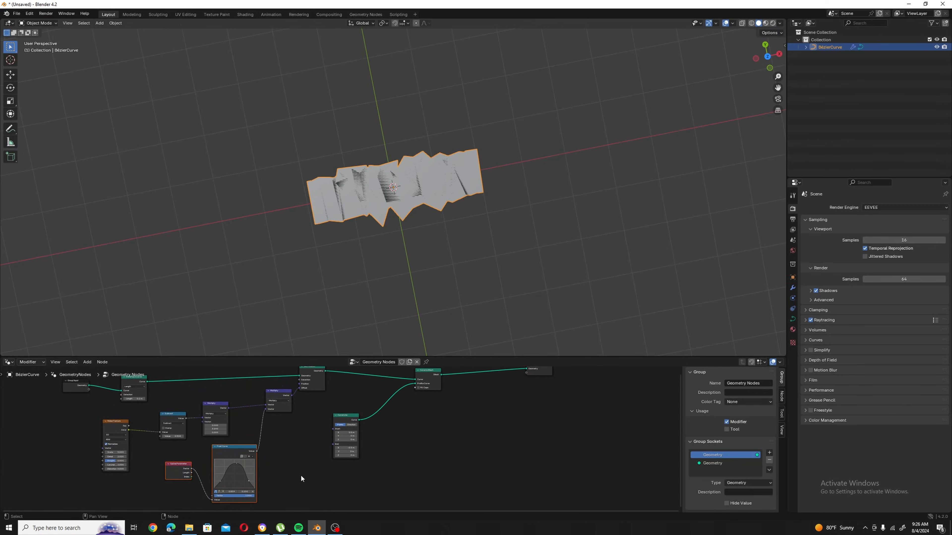
left_click(301, 475)
left_click(234, 448)
middle_click_drag(290, 457, 265, 480)
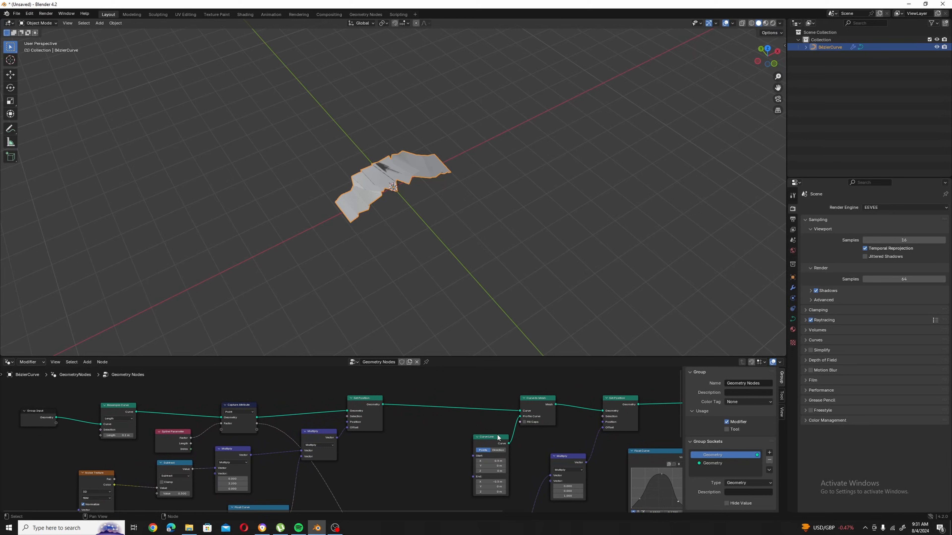
- Shift the Curve Line node slightly toward Curve to Mesh and place the spare Float Curve above the main node chain
left_click_drag(498, 437, 509, 440)
left_click_drag(657, 453, 426, 375)
middle_click_drag(485, 456, 473, 371)
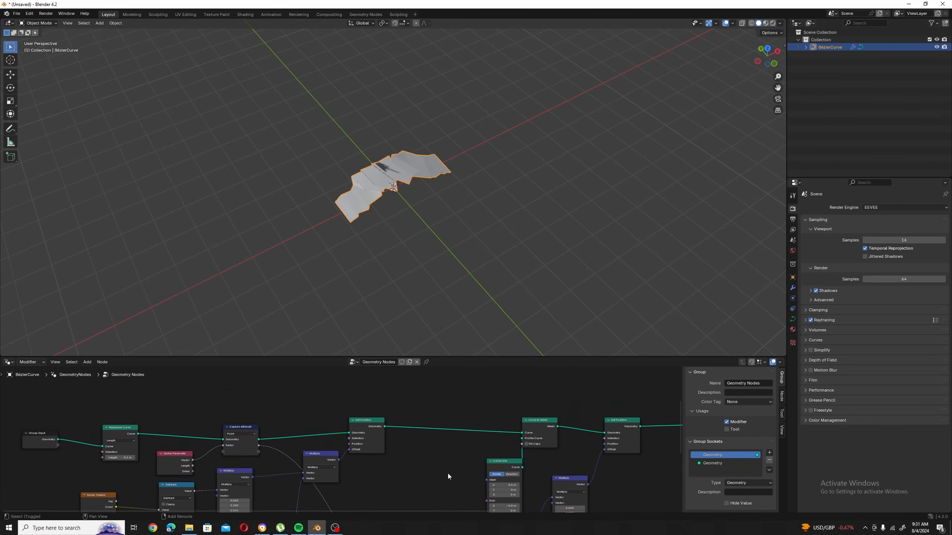
- Insert a Set Curve Radius node between the first Set Position and Curve to Mesh
key("shift+a")
type("set")
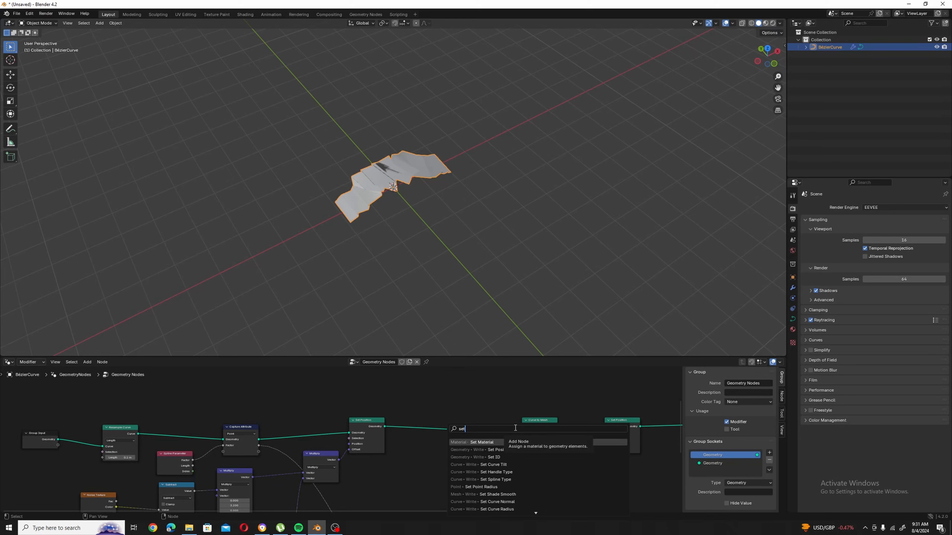
type("cu")
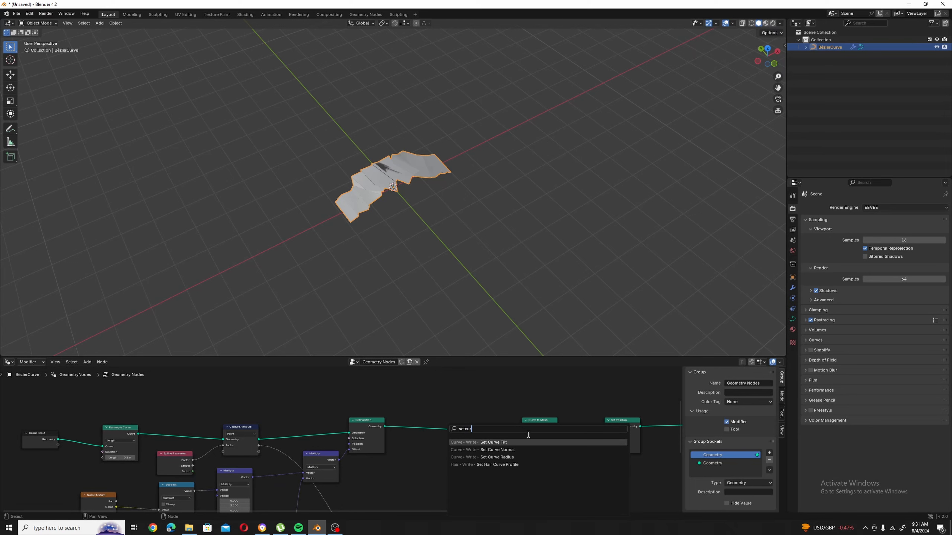
type("r")
key("Down")
key("Down")
key("Return")
left_click(456, 422)
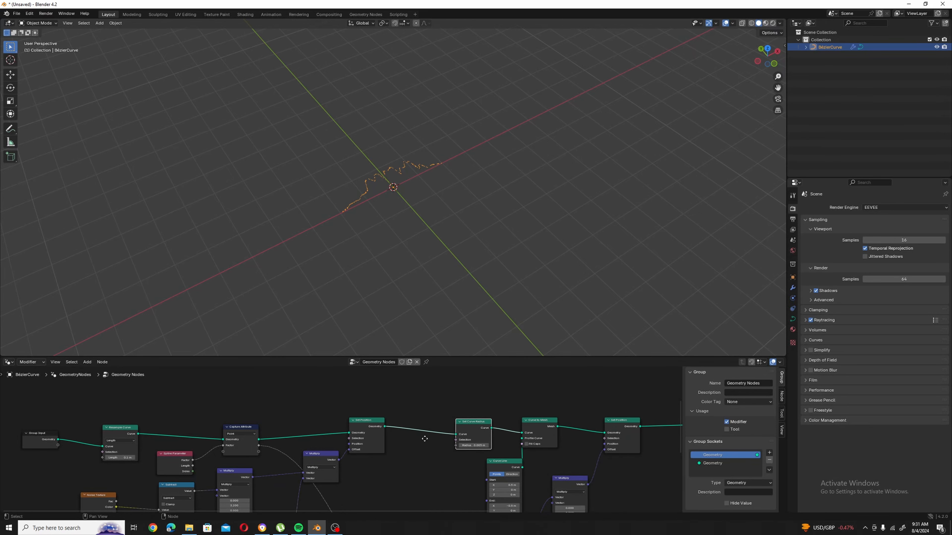
- Reposition the unconnected Float Curve above the chain and place a duplicate of the Spline Parameter node beside it
scroll(424, 439, "down", 2)
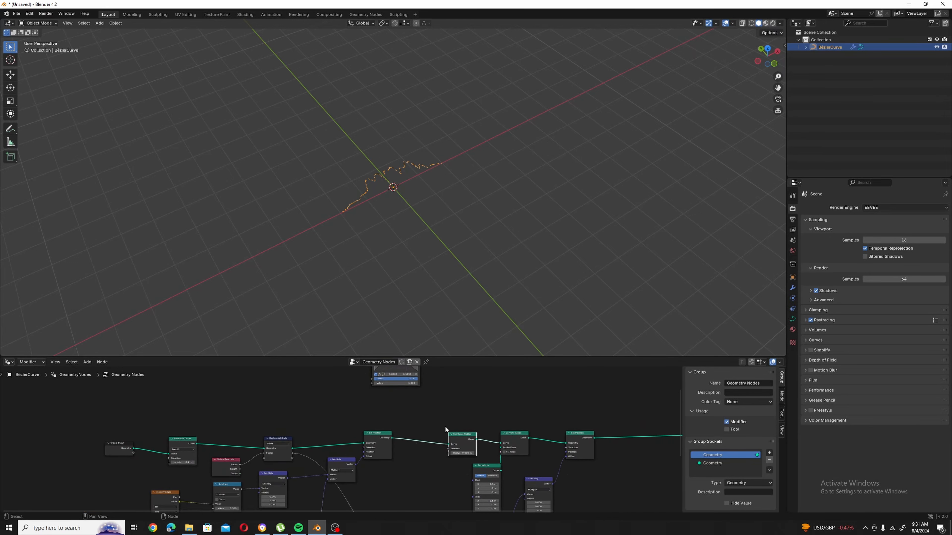
scroll(445, 429, "down", 2)
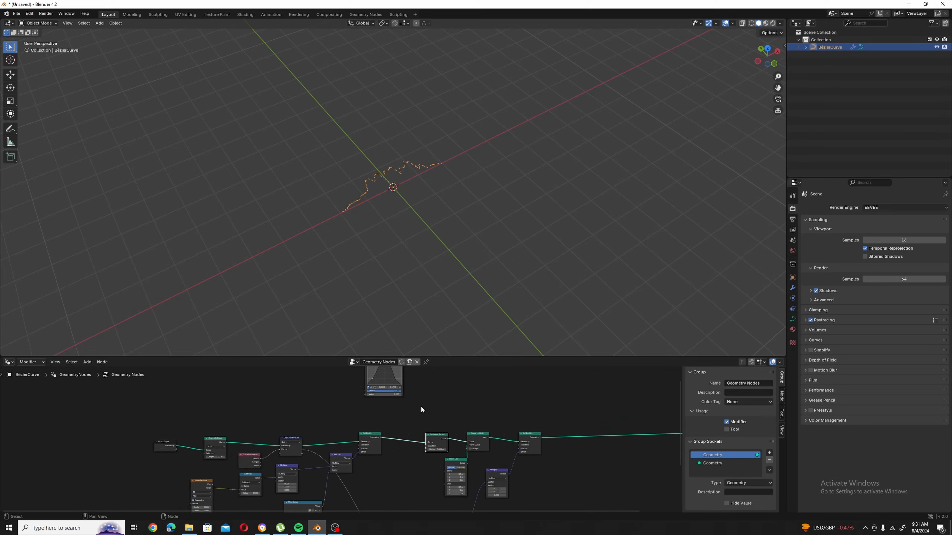
scroll(423, 409, "up", 1)
mouse_move(441, 424)
middle_mouse_down()
mouse_move(446, 440)
mouse_move(432, 410)
mouse_move(440, 426)
middle_mouse_up()
left_click_drag(391, 372, 397, 386)
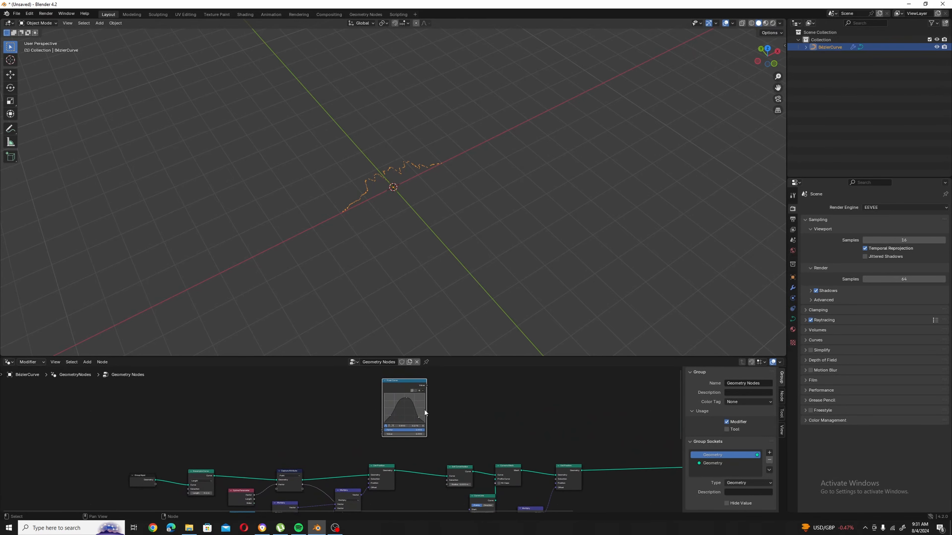
middle_click_drag(334, 453, 334, 447)
left_click(243, 487)
key("shift+d")
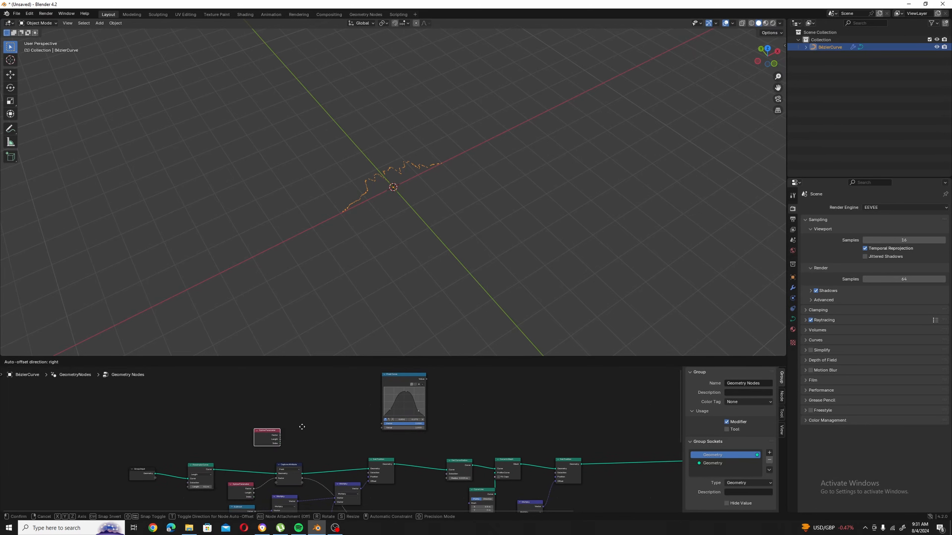
left_click(333, 443)
scroll(333, 443, "up", 1)
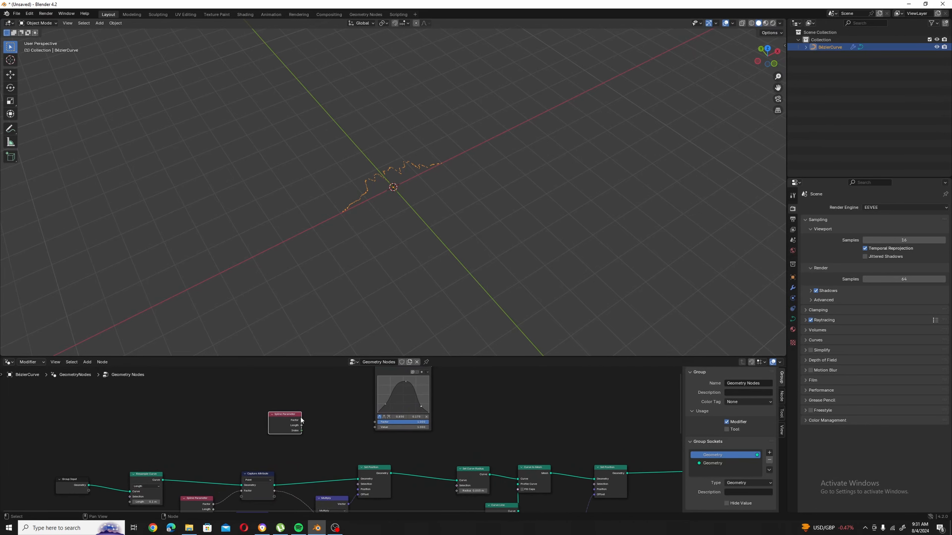
- Connect the copied Spline Parameter's Factor to the upper Float Curve's Value and that curve's output to Set Curve Radius's Radius
left_click_drag(301, 420, 446, 433)
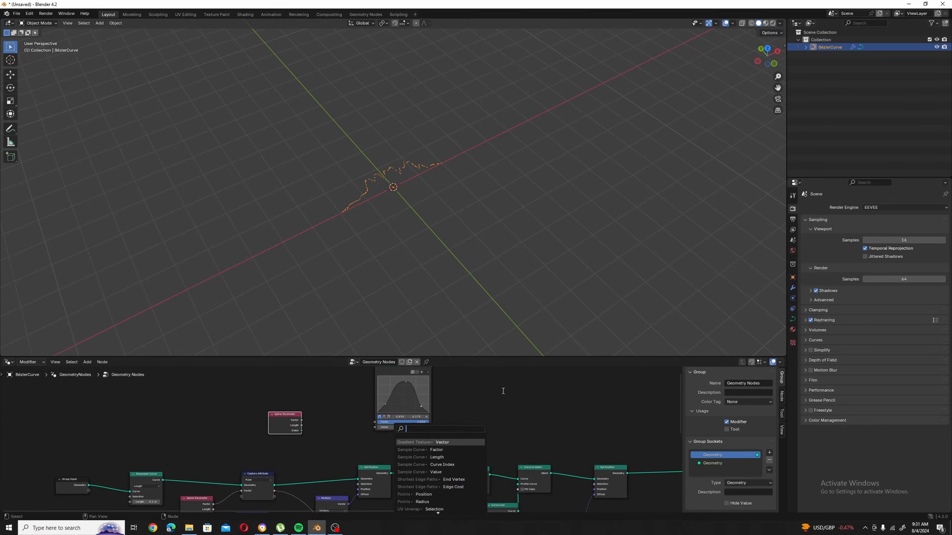
left_click(309, 417)
left_click_drag(302, 421, 374, 428)
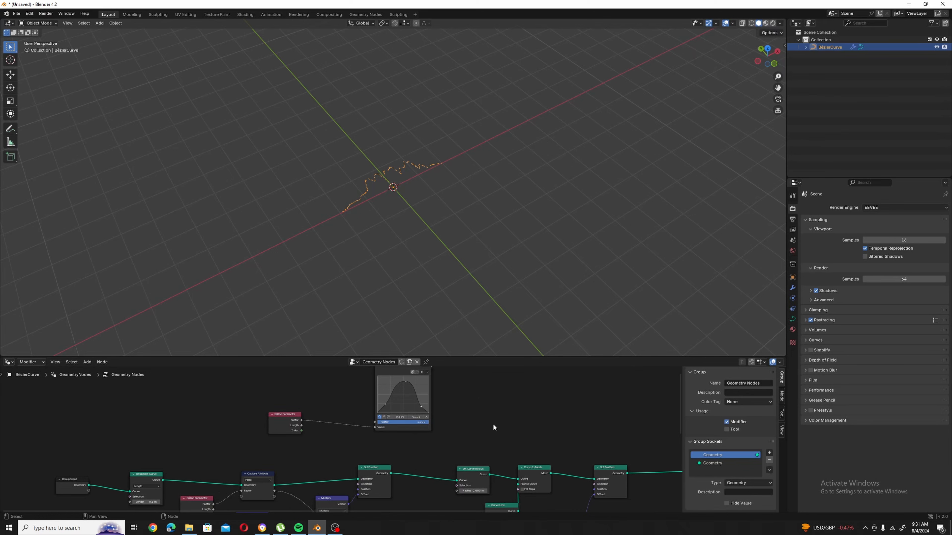
middle_click_drag(495, 427, 466, 441)
middle_click_drag(412, 392, 412, 386)
left_click_drag(402, 373, 426, 498)
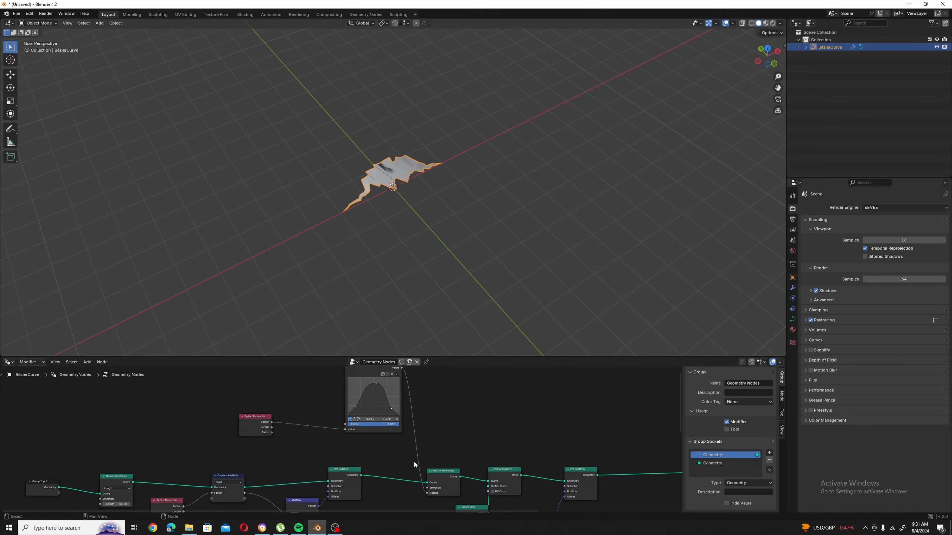
- Raise the descending-side point of the Float Curve driving the radius to widen the mesh toward that end
middle_click_drag(412, 230, 402, 244)
middle_click_drag(421, 178, 393, 159)
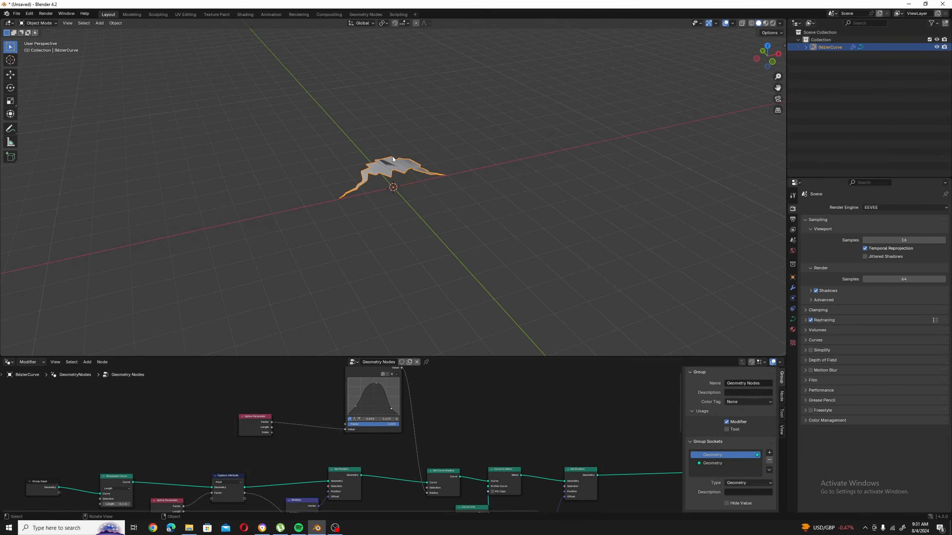
scroll(409, 228, "up", 3)
middle_click_drag(409, 229, 417, 243)
middle_click_drag(463, 422, 469, 434)
mouse_move(401, 421)
left_mouse_down()
mouse_move(402, 408)
mouse_move(372, 415)
mouse_move(398, 412)
left_mouse_up()
middle_click_drag(407, 350, 452, 224)
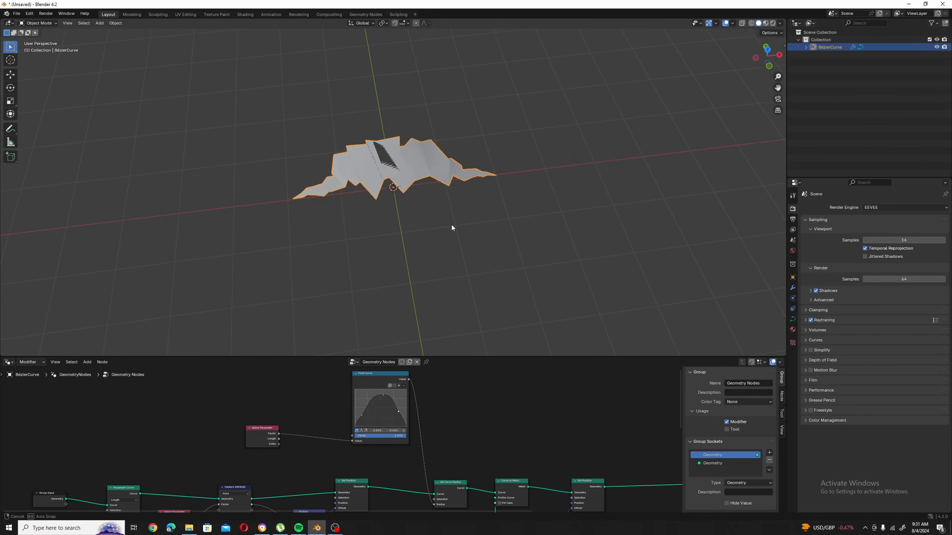
scroll(355, 212, "down", 3)
scroll(525, 430, "down", 4)
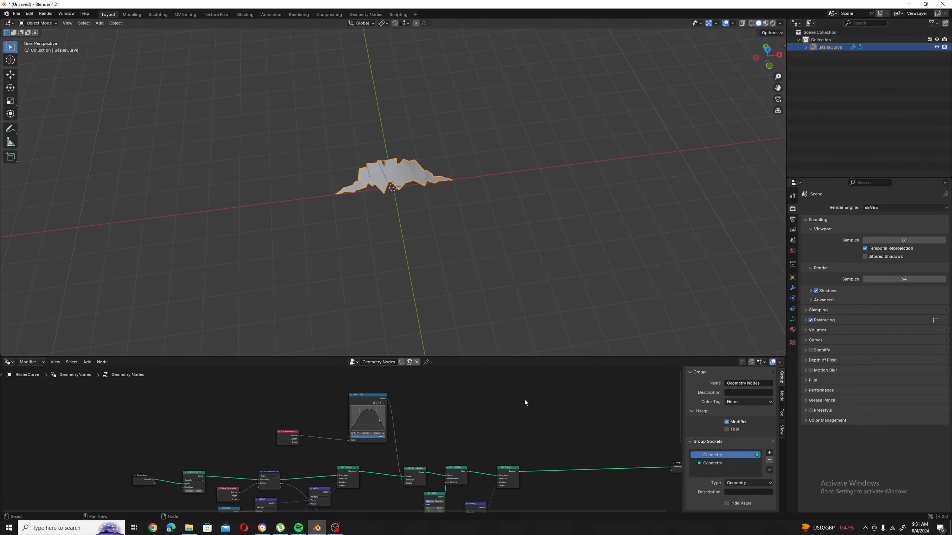
- Shift the Group Output node slightly farther from the last Set Position node
scroll(417, 463, "up", 3)
left_click_drag(545, 435, 564, 435)
middle_click_drag(389, 210, 360, 209)
middle_click_drag(224, 377, 346, 359)
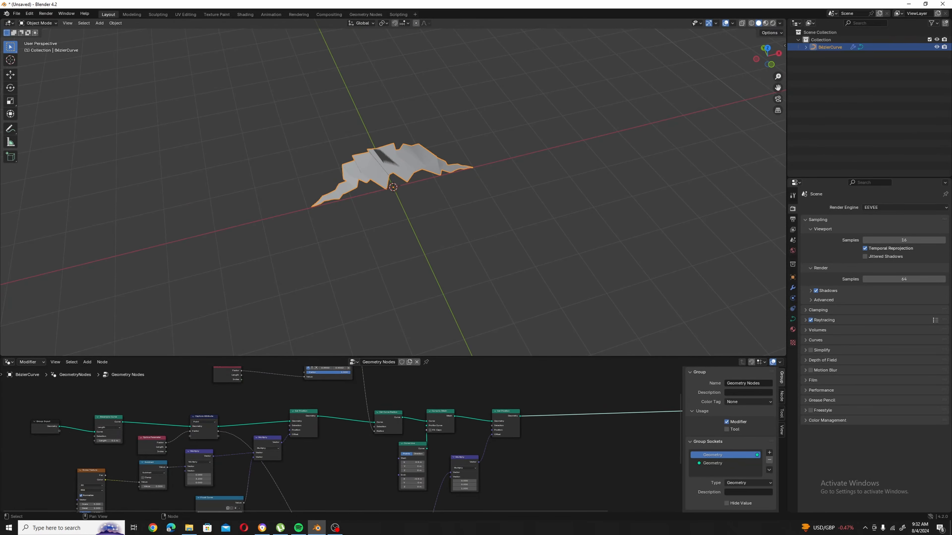
middle_click_drag(311, 474, 178, 441)
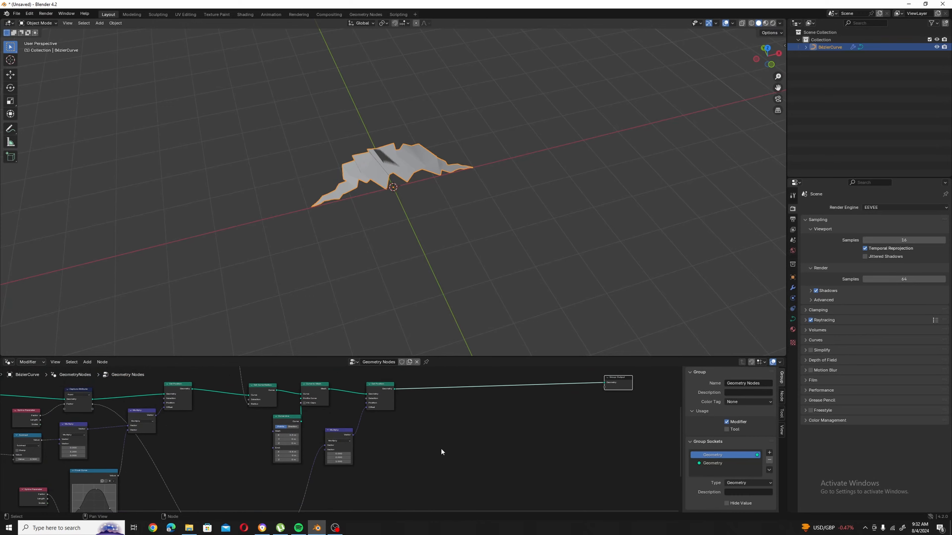
middle_click_drag(633, 413, 521, 467)
left_click_drag(508, 438, 518, 440)
middle_click_drag(407, 388, 460, 375)
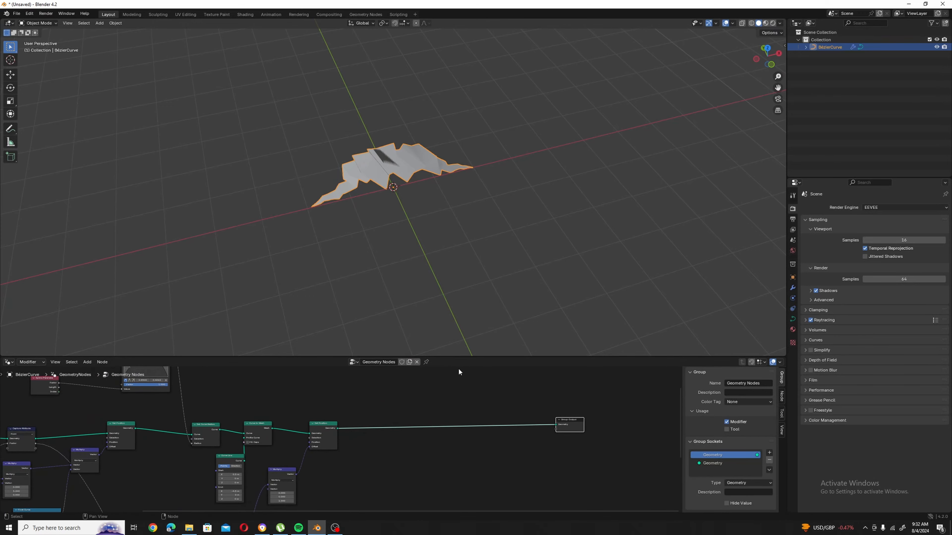
middle_click_drag(426, 260, 403, 243)
middle_click_drag(375, 406, 385, 407)
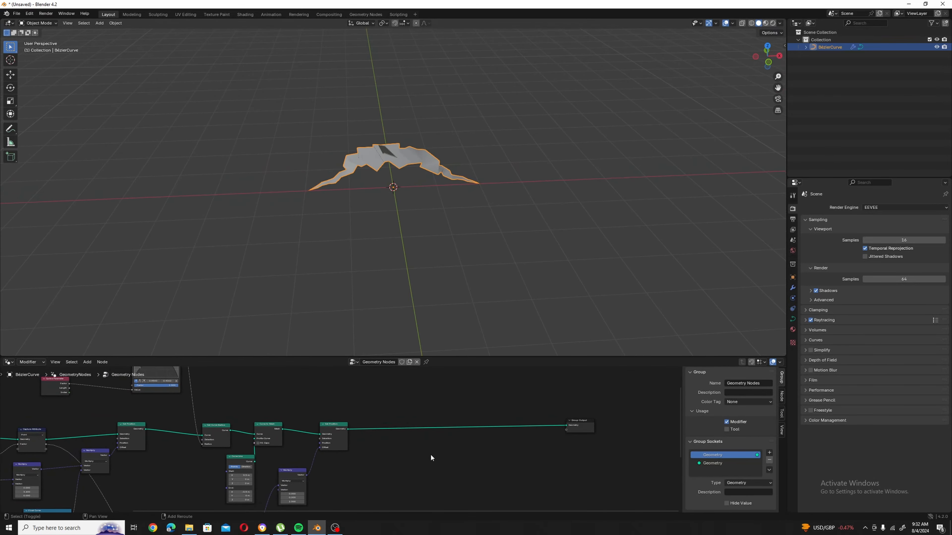
- Insert a Distribute Points on Faces node between the last Set Position and Group Output, with Density raised to about 20.8
key("shift+a")
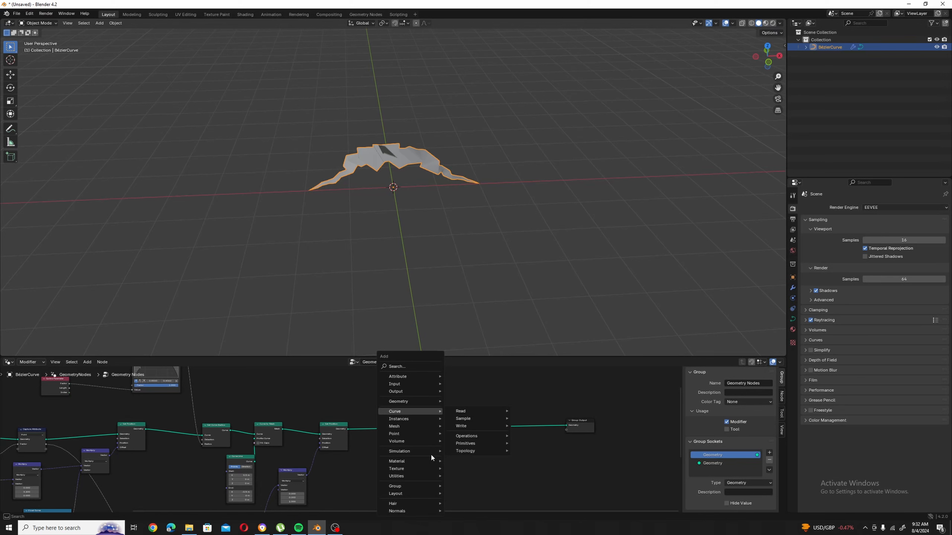
type("dis")
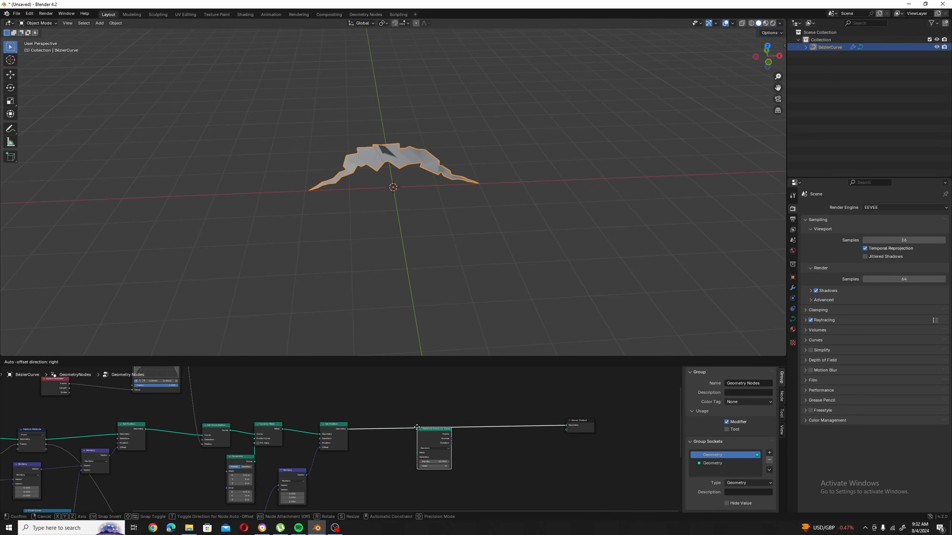
left_click(441, 442)
middle_click_drag(410, 184, 440, 290)
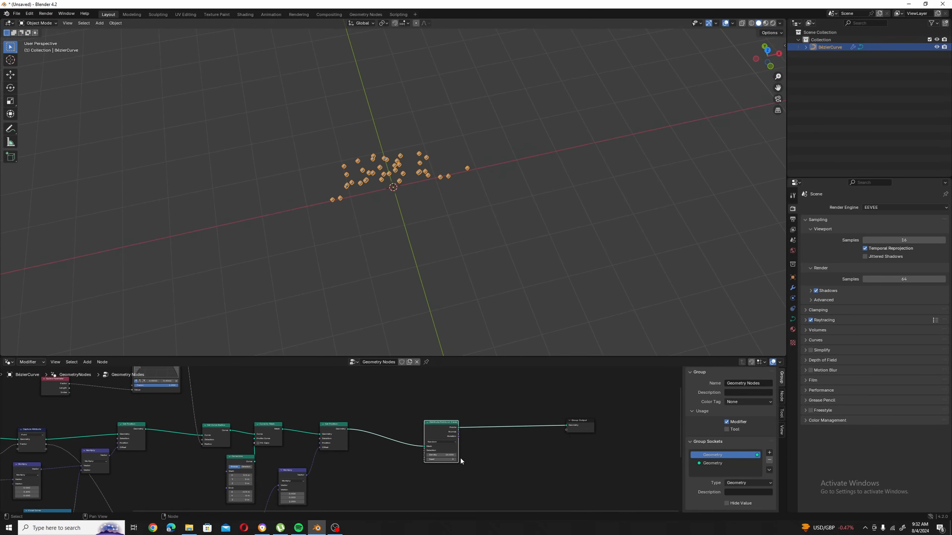
left_click_drag(446, 455, 488, 455)
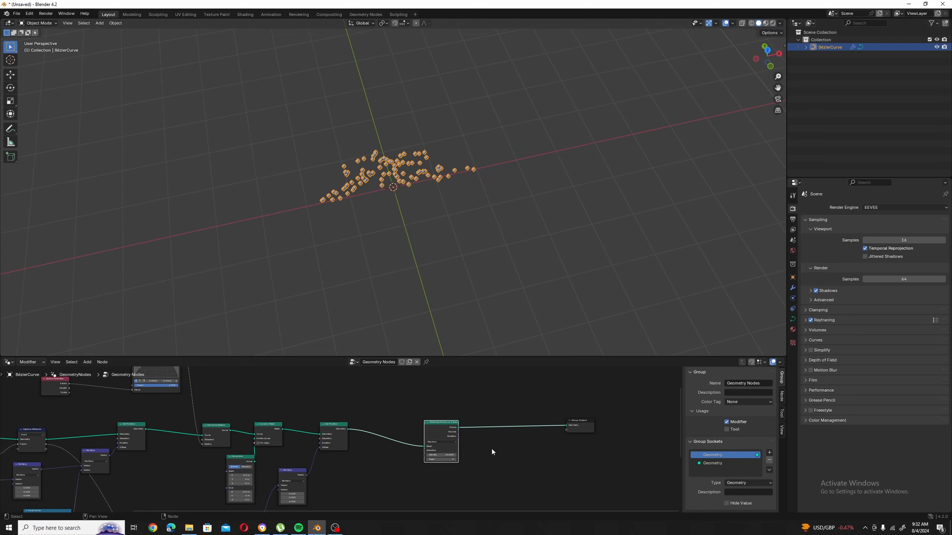
- Move Group Output farther along and insert an Instance on Points node between Distribute Points on Faces and Group Output
middle_click_drag(564, 426, 570, 430)
left_click_drag(588, 434, 616, 435)
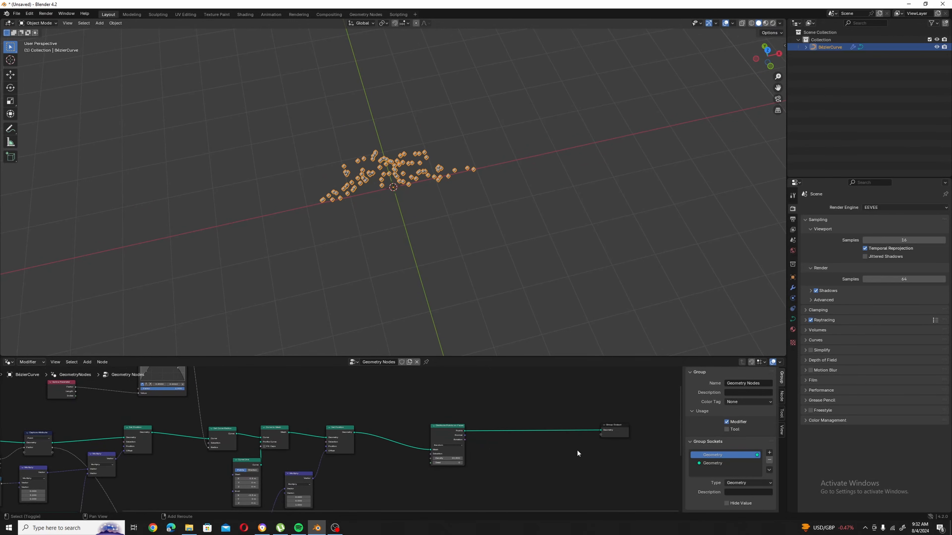
key("shift+a")
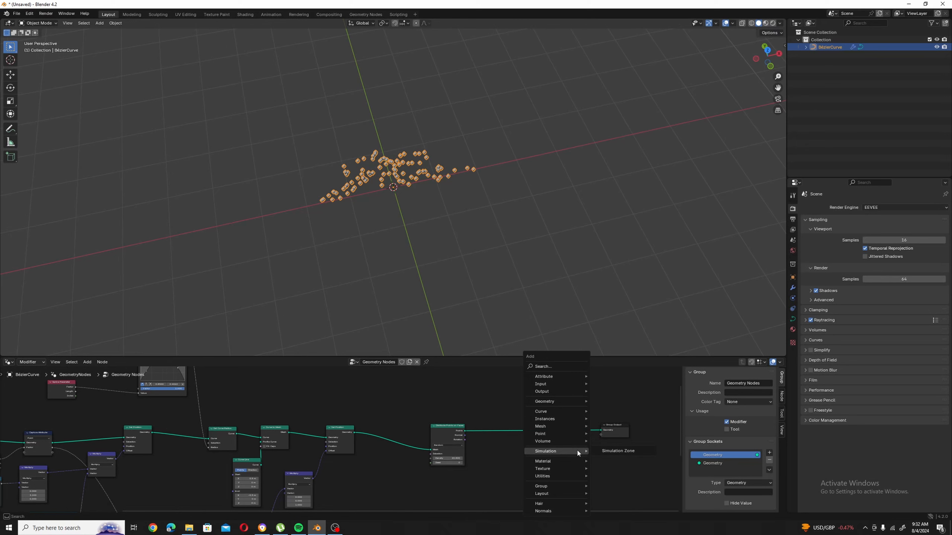
type("ins")
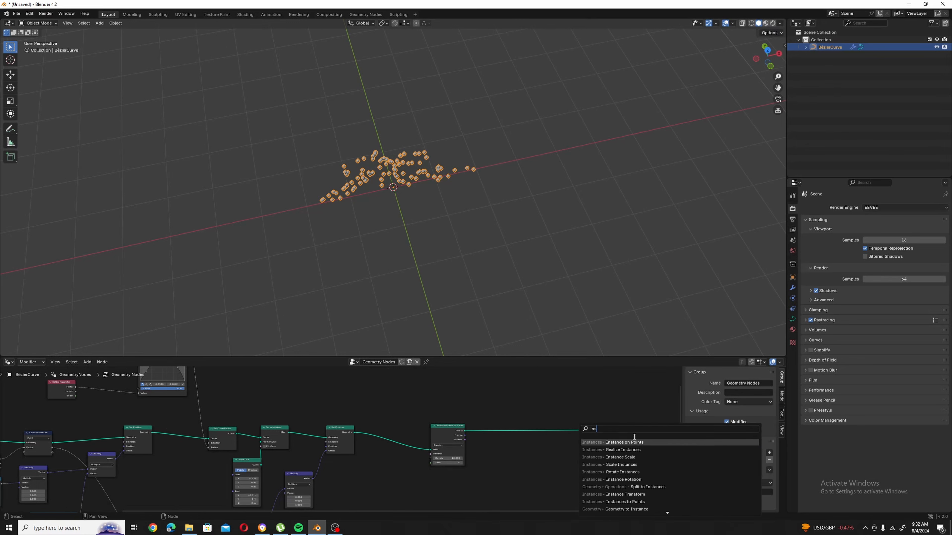
left_click(629, 442)
left_click(527, 431)
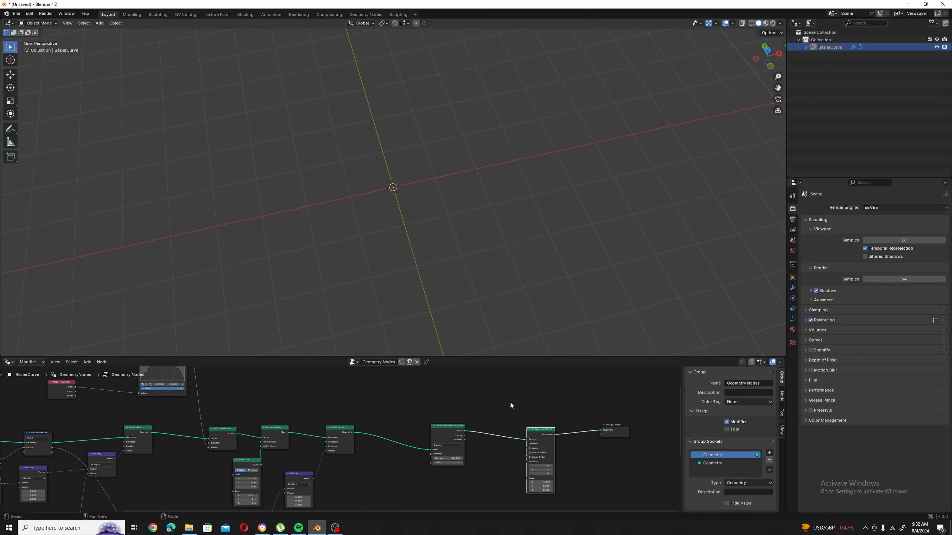
- Add an Ico Sphere node and connect its Mesh to the Instance input of Instance on Points
middle_click_drag(445, 378, 452, 345)
key("shift+a")
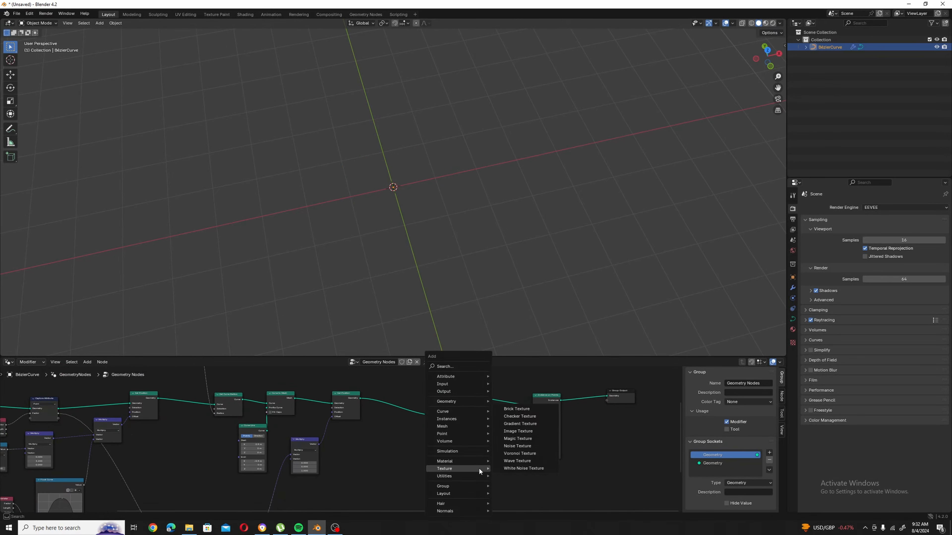
mouse_move(479, 469)
type("ico")
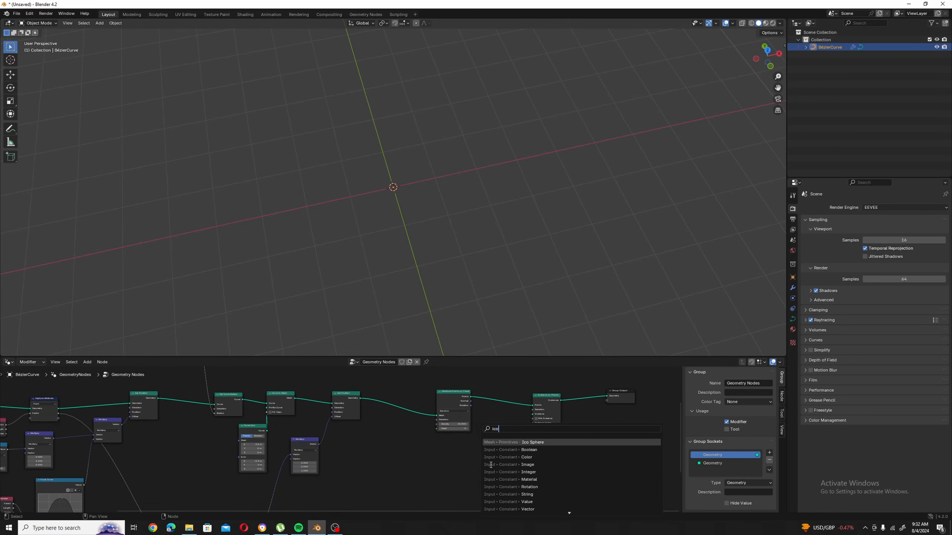
key("Return")
left_click(480, 458)
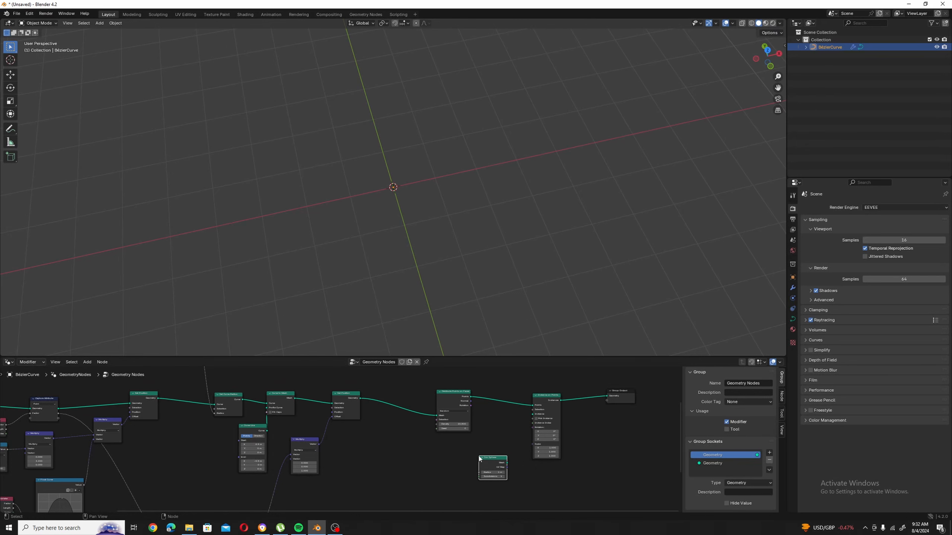
scroll(480, 458, "up", 2)
left_click_drag(502, 468, 534, 407)
middle_click_drag(382, 179, 377, 180)
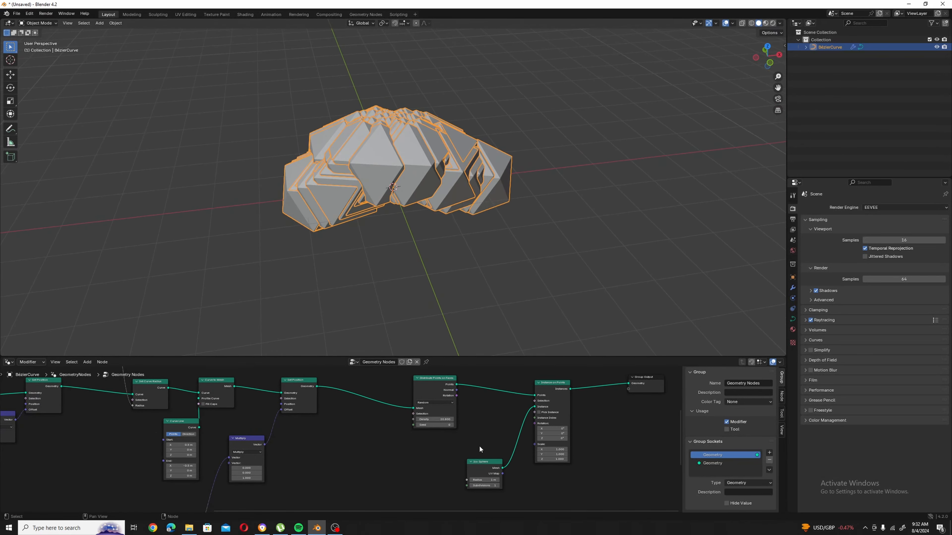
- Place the Ico Sphere node beneath Distribute Points on Faces and set its Subdivisions to 3
scroll(533, 467, "down", 2)
left_click_drag(482, 450, 453, 436)
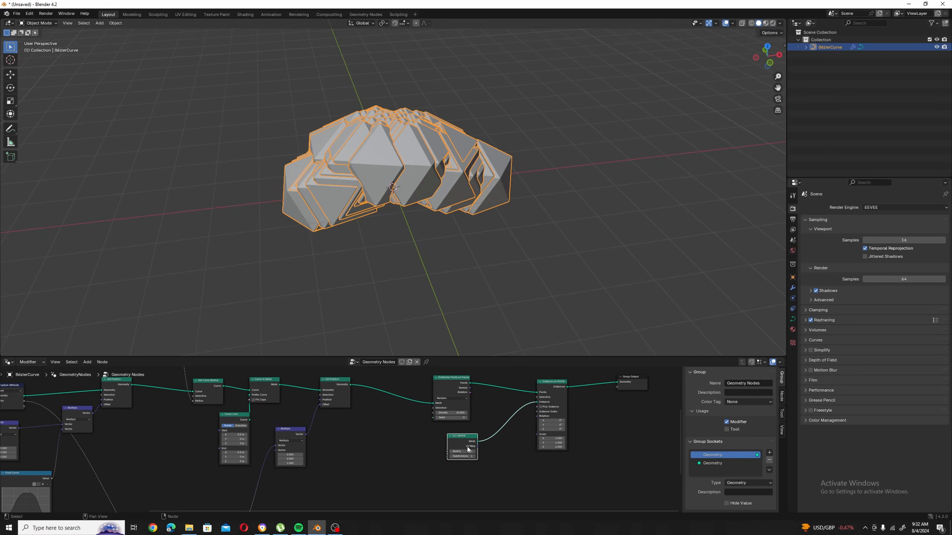
scroll(476, 462, "up", 2)
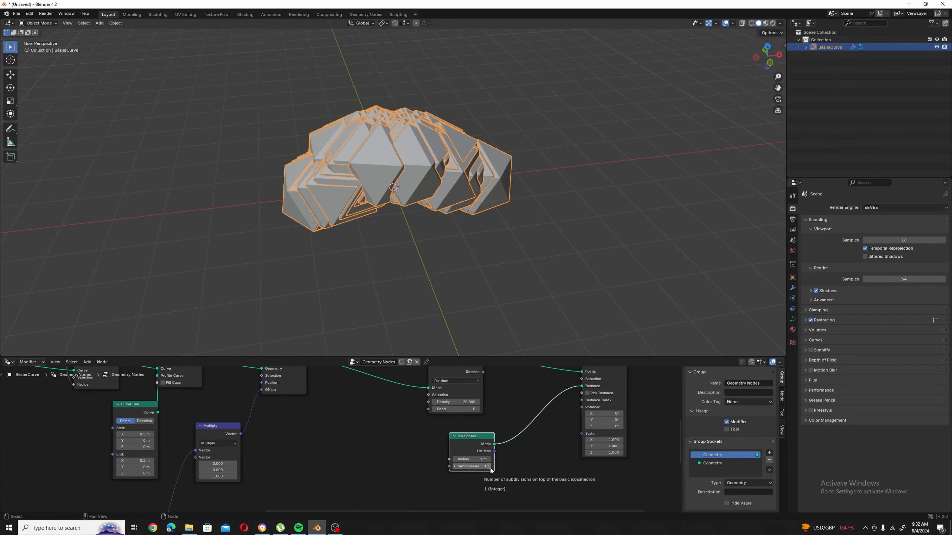
left_click(490, 467)
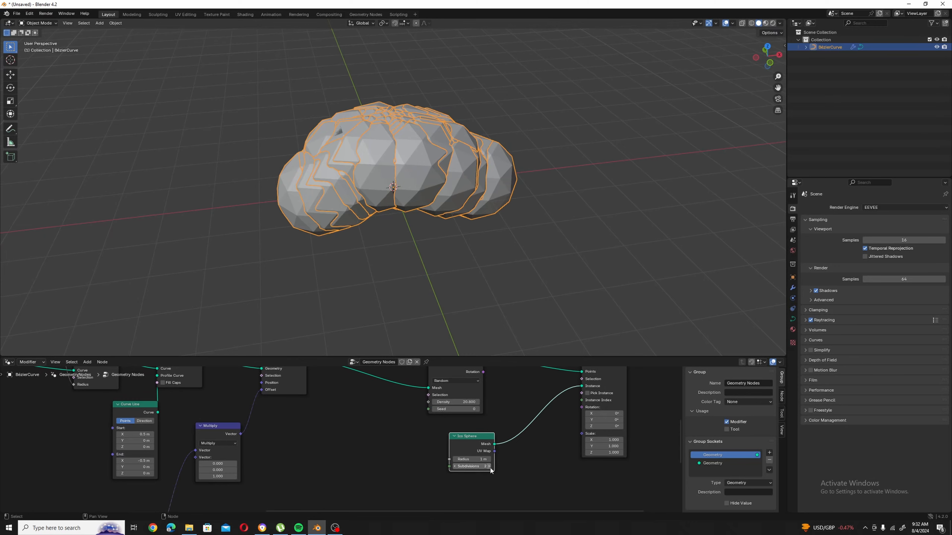
left_click(490, 467)
middle_click_drag(377, 244, 402, 269)
middle_click_drag(425, 480, 432, 458)
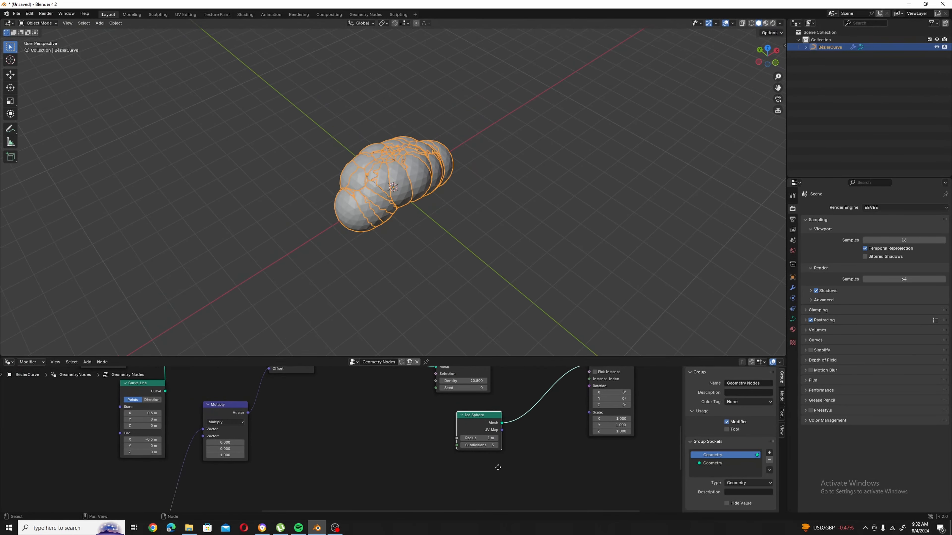
- Duplicate the Float Curve that feeds the second Set Position's Multiply node and place the copy below the Ico Sphere
scroll(498, 467, "down", 5)
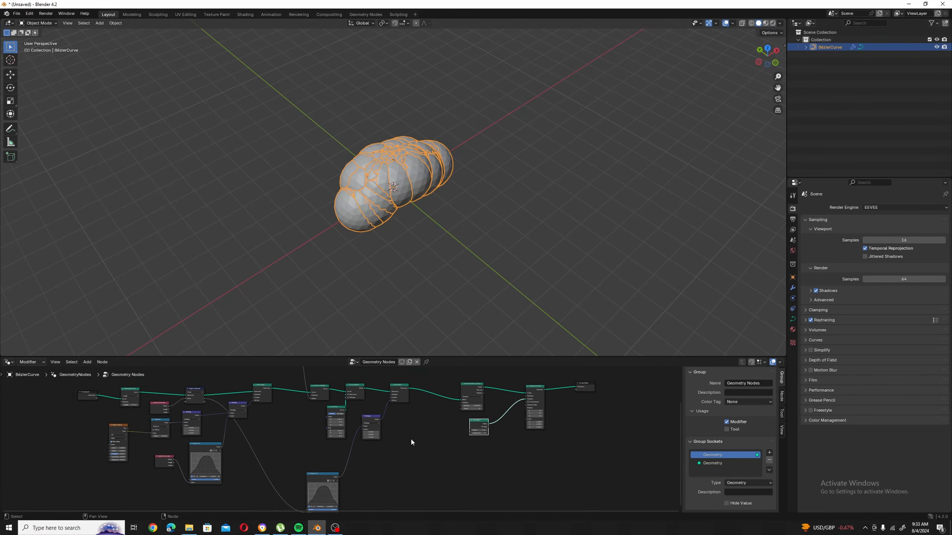
middle_click_drag(410, 438, 364, 418)
left_click(290, 454)
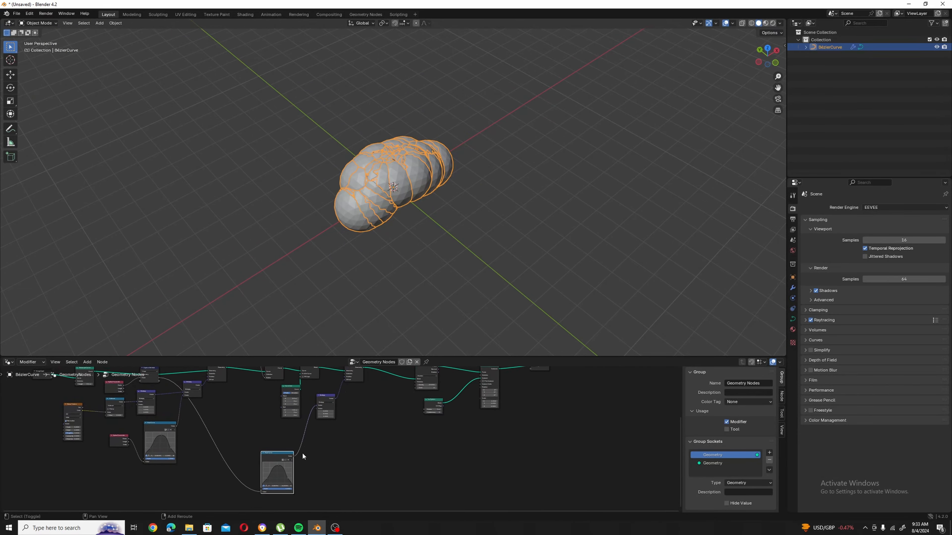
key("shift+d")
left_click(458, 434)
middle_click_drag(458, 433, 515, 454)
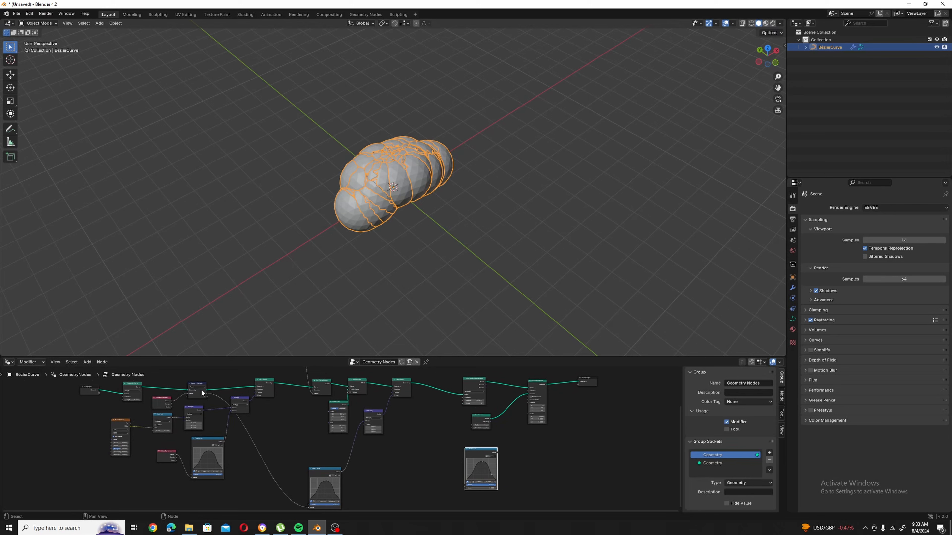
- Connect the Capture Attribute node's captured output to the copied Float Curve's Value, and space that curve and the Ico Sphere apart
scroll(213, 397, "up", 2)
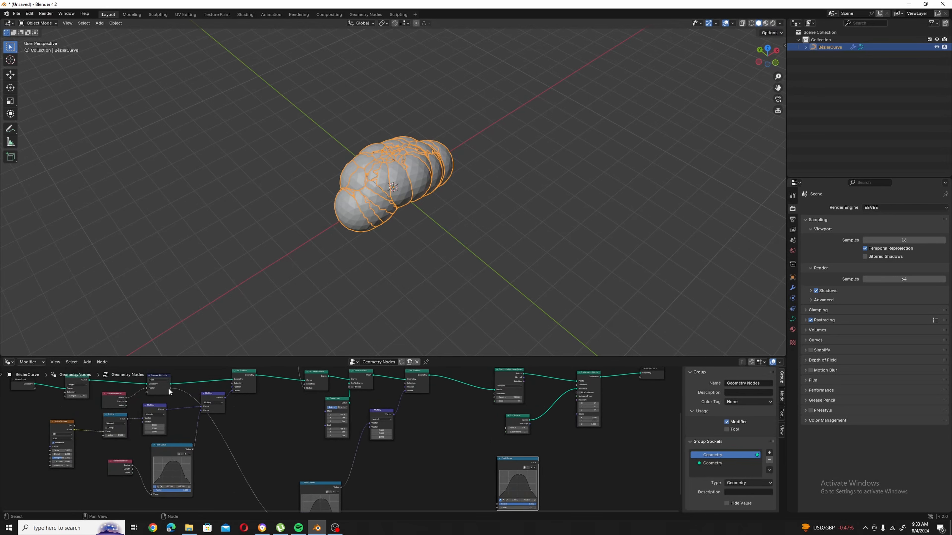
left_click_drag(171, 387, 497, 467)
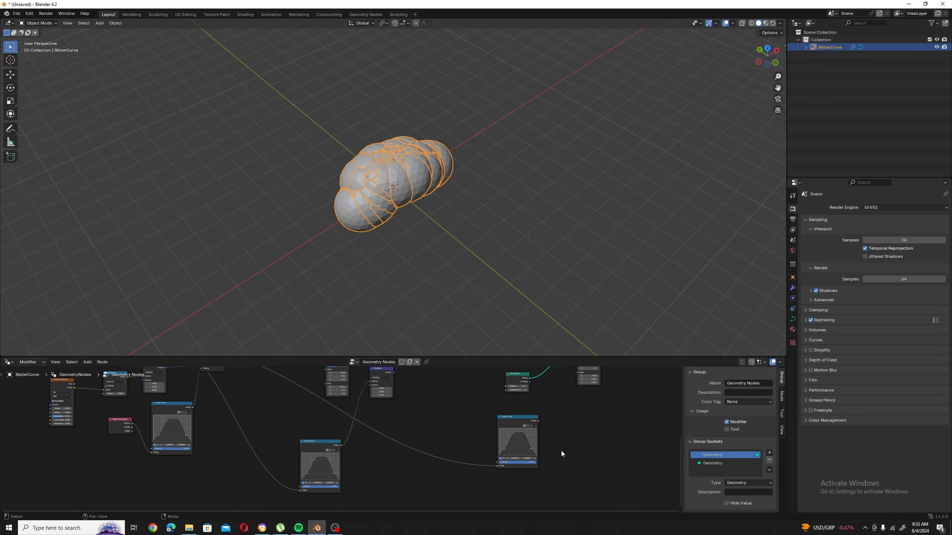
scroll(565, 424, "up", 3)
middle_click_drag(566, 424, 476, 471)
left_click_drag(418, 462, 387, 439)
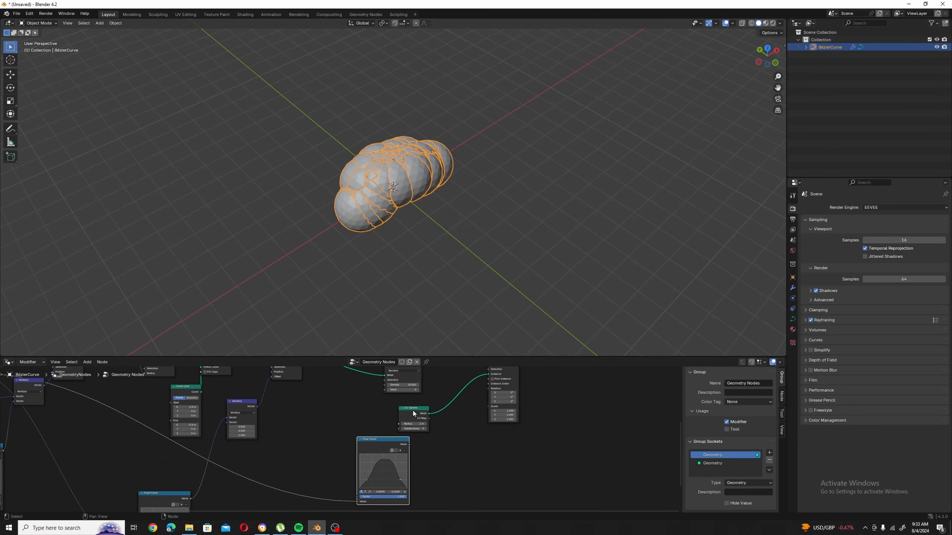
left_click_drag(415, 409, 418, 400)
- Connect the copied Float Curve's output to the Scale input of Instance on Points
scroll(441, 448, "up", 3)
middle_click_drag(441, 449, 407, 465)
scroll(400, 471, "up", 1)
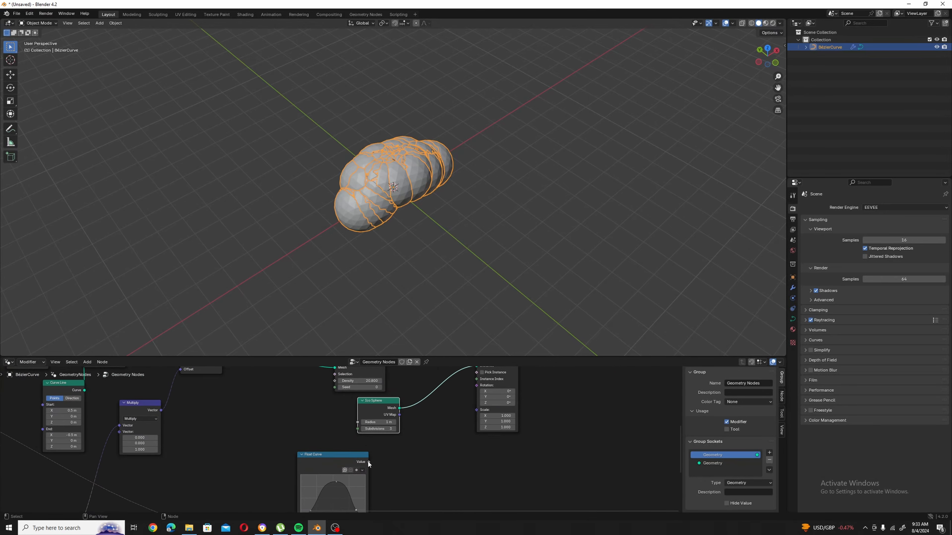
left_click_drag(368, 461, 476, 410)
middle_click_drag(427, 222, 408, 198)
- Reshape the Float Curve driving the instance scale by moving its middle and side points
scroll(409, 198, "up", 3)
middle_click_drag(388, 480, 417, 407)
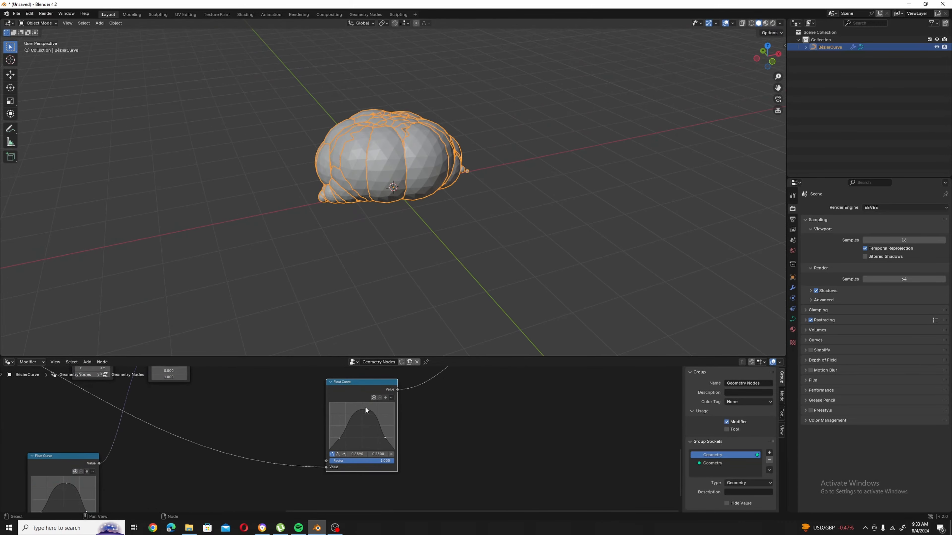
left_click_drag(365, 406, 365, 428)
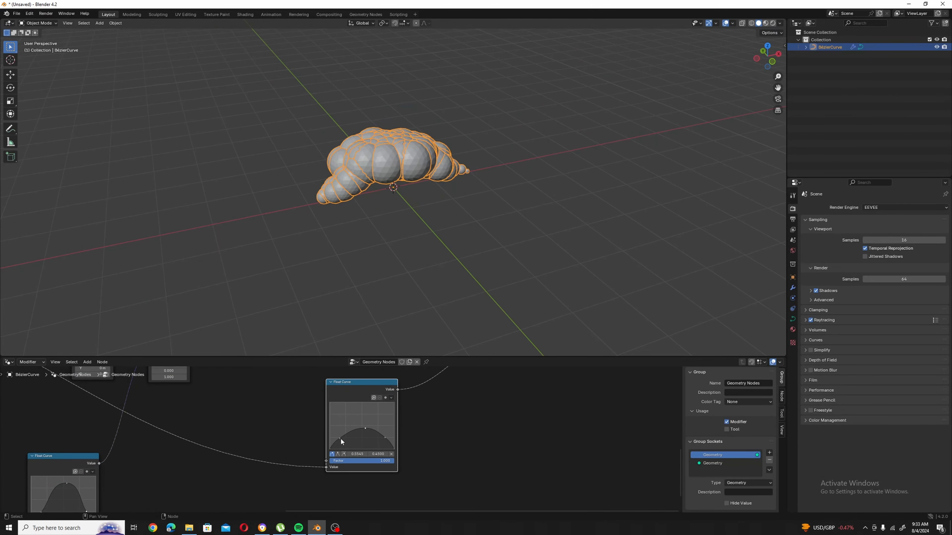
left_click_drag(339, 438, 387, 438)
middle_click_drag(412, 225, 452, 225)
scroll(452, 226, "down", 7)
- Set the Ico Sphere's Radius to 0.7 m
middle_click_drag(476, 368, 490, 441)
scroll(487, 412, "up", 3)
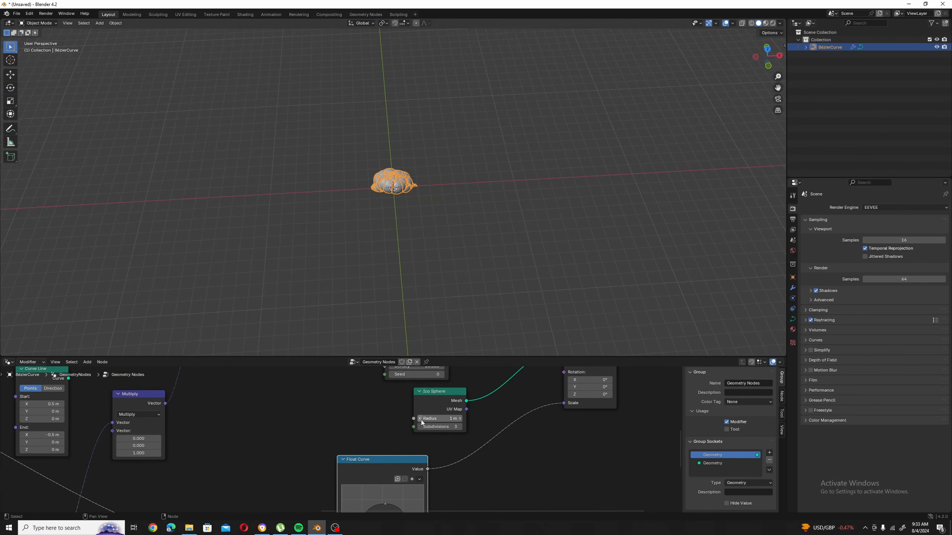
scroll(410, 174, "up", 5)
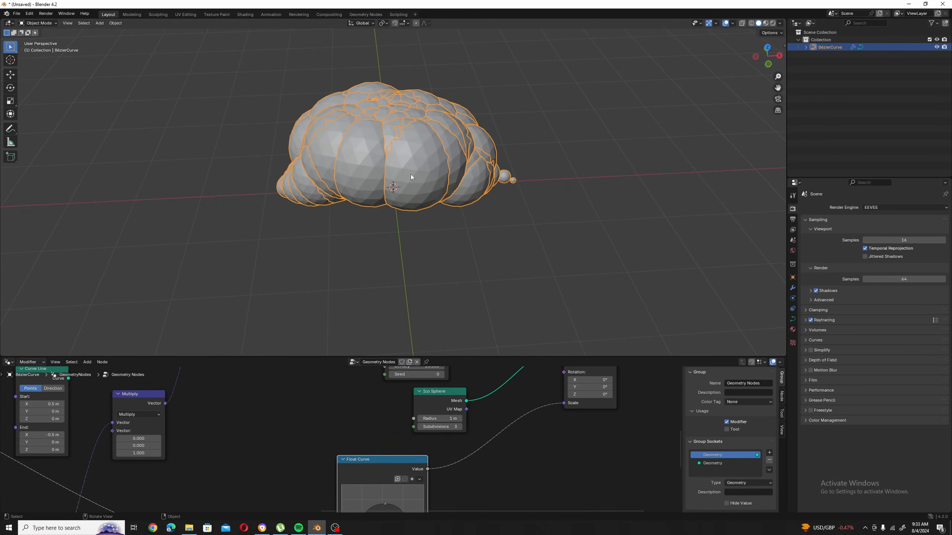
middle_click_drag(410, 173, 465, 210)
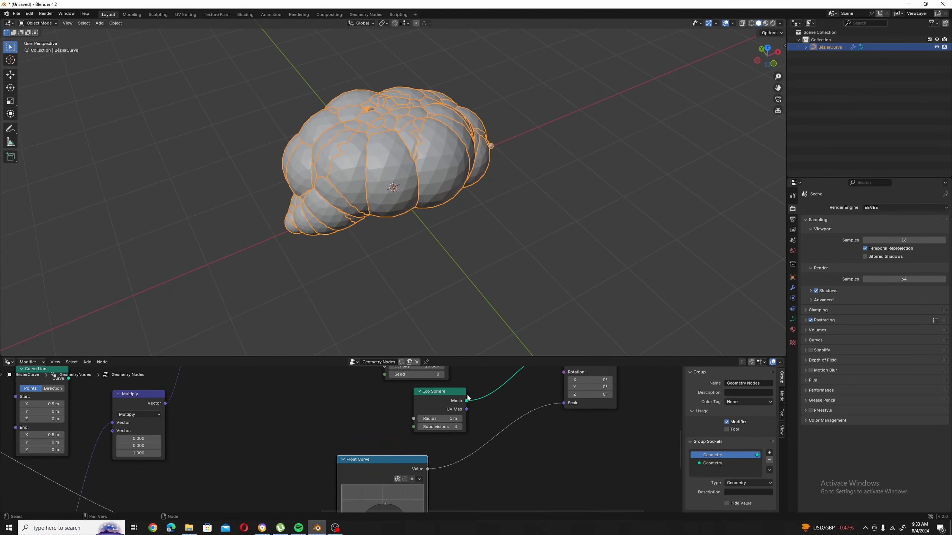
left_click(420, 419)
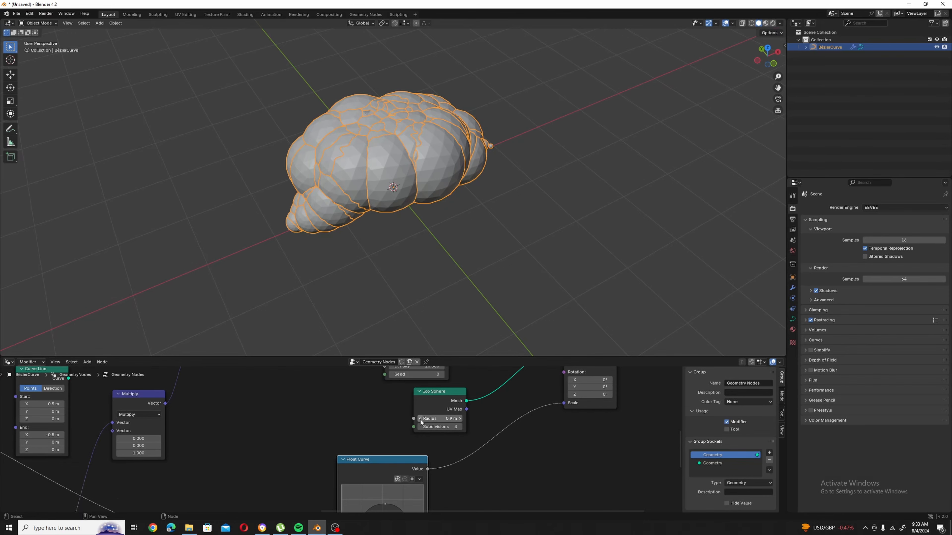
left_click(420, 419)
left_click(420, 419)
middle_click_drag(426, 206, 392, 162)
scroll(390, 158, "up", 3)
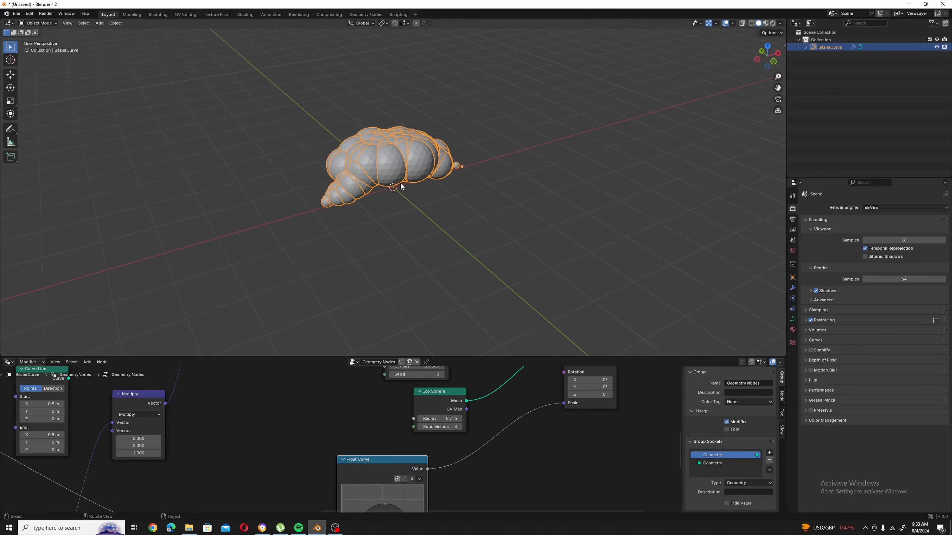
- Raise the middle point of the Float Curve driving the instance scale to about 0.74
scroll(505, 444, "down", 1)
middle_click_drag(505, 444, 501, 391)
scroll(481, 417, "up", 4)
middle_click_drag(478, 428, 476, 450)
left_click_drag(381, 457, 380, 454)
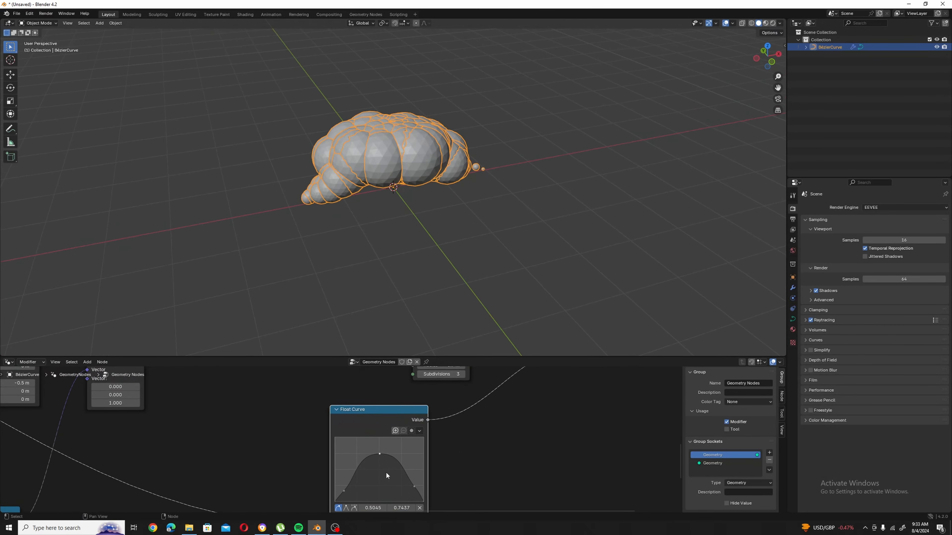
- Narrow the instance-scale Float Curve by moving its side points inward, and raise its first point to about 0.07
left_click_drag(414, 486, 410, 488)
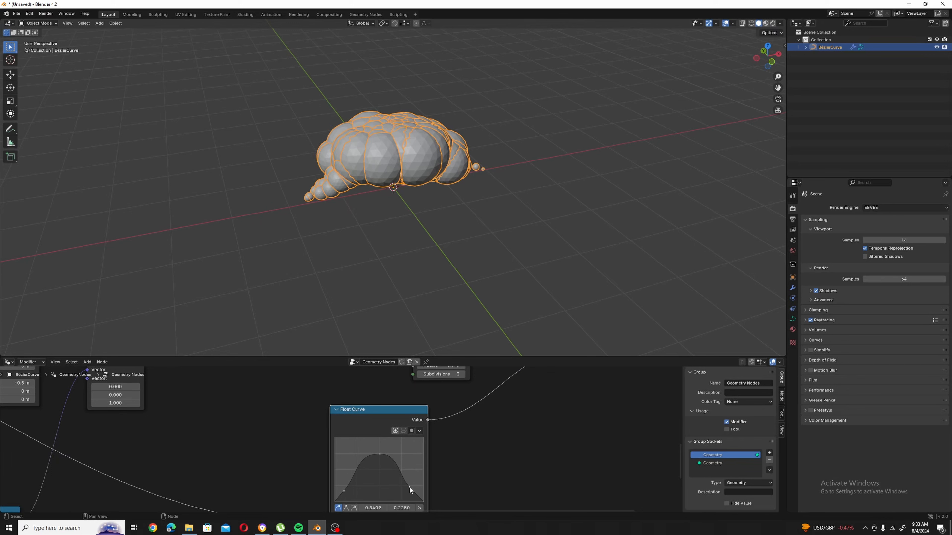
left_click_drag(344, 491, 350, 488)
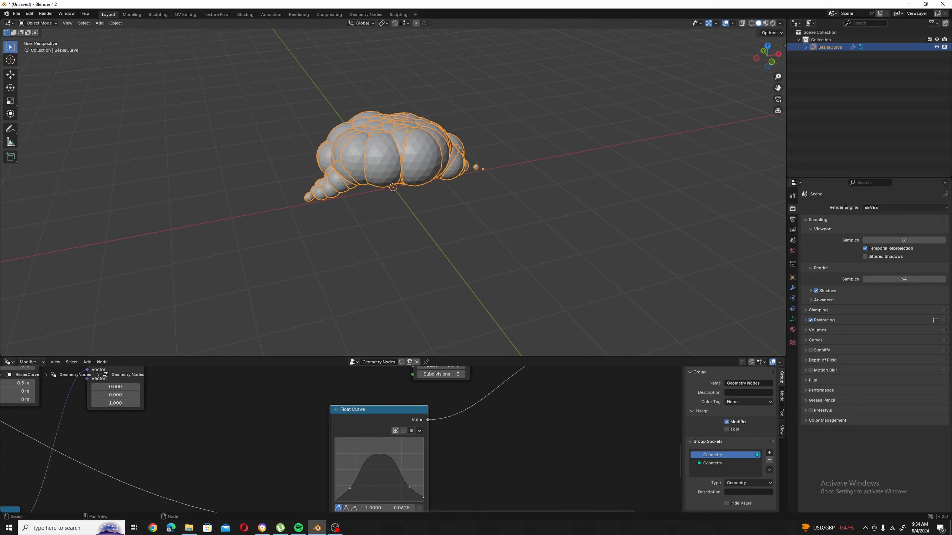
left_click(336, 501)
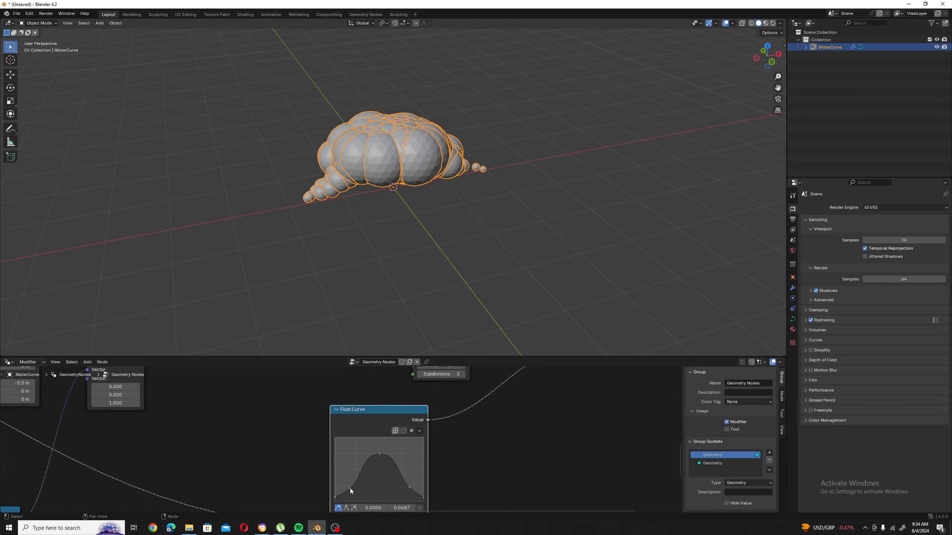
left_click_drag(350, 489, 349, 485)
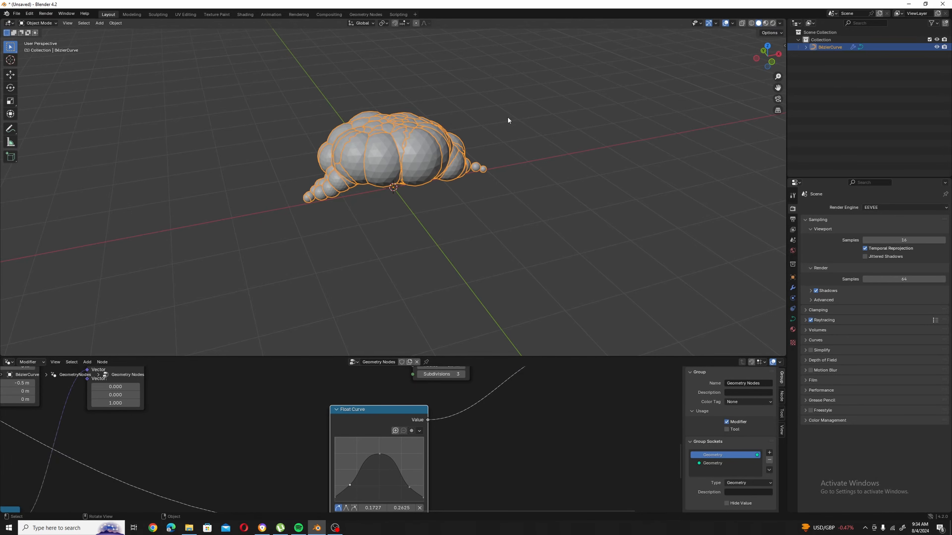
- Shift the Instance on Points node to make room and add a Random Value node beside the instance-scale Float Curve
middle_click_drag(507, 116, 458, 119)
scroll(584, 438, "down", 2)
middle_click_drag(585, 438, 494, 484)
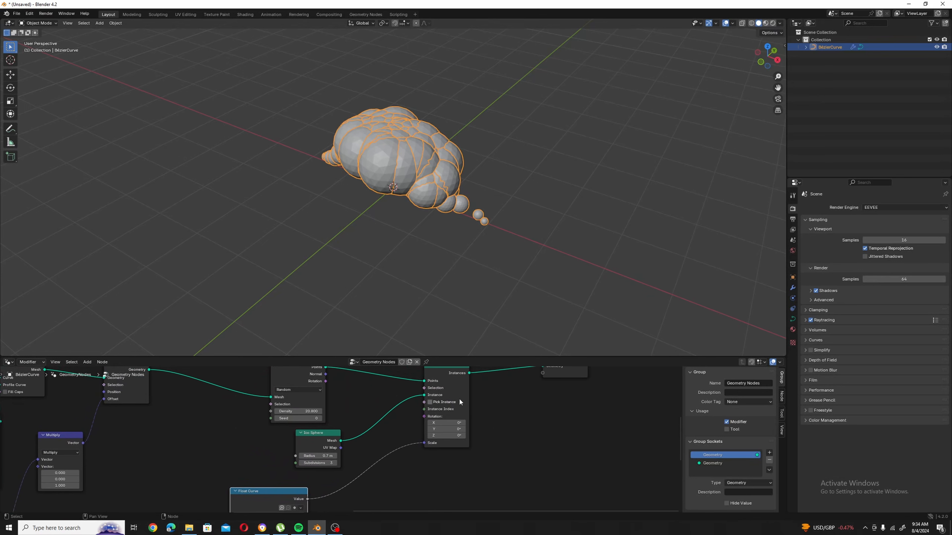
left_click_drag(461, 400, 490, 398)
middle_click_drag(477, 451, 506, 431)
middle_click_drag(442, 460, 467, 440)
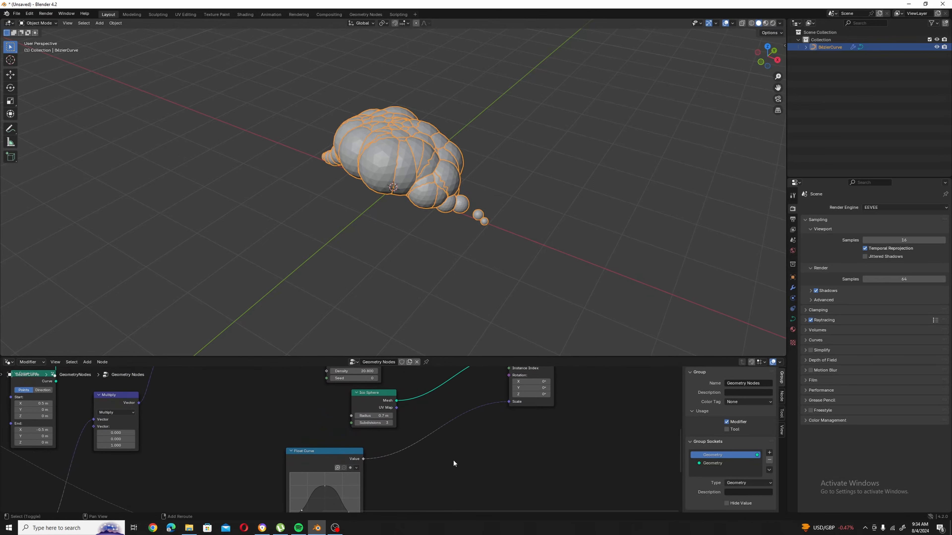
key("shift+a")
type("rand")
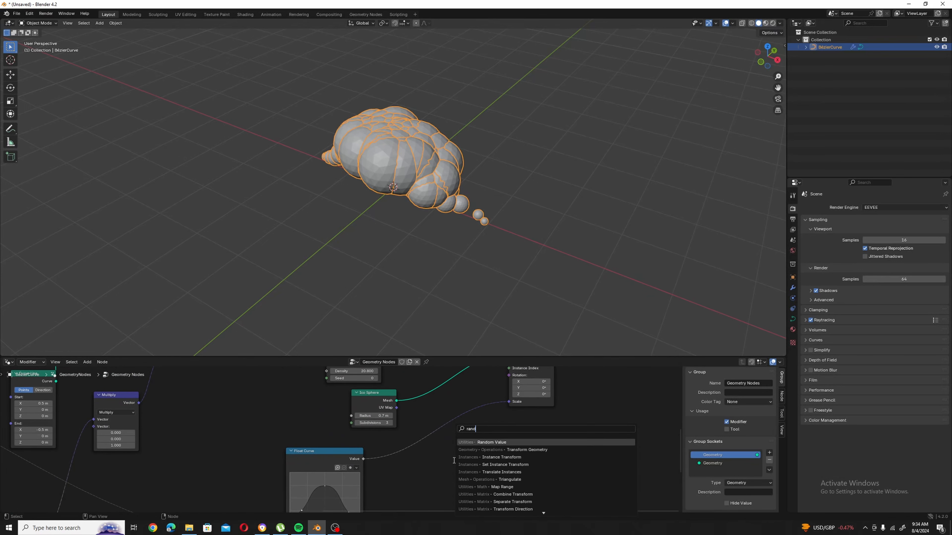
left_click(496, 444)
left_click(423, 466)
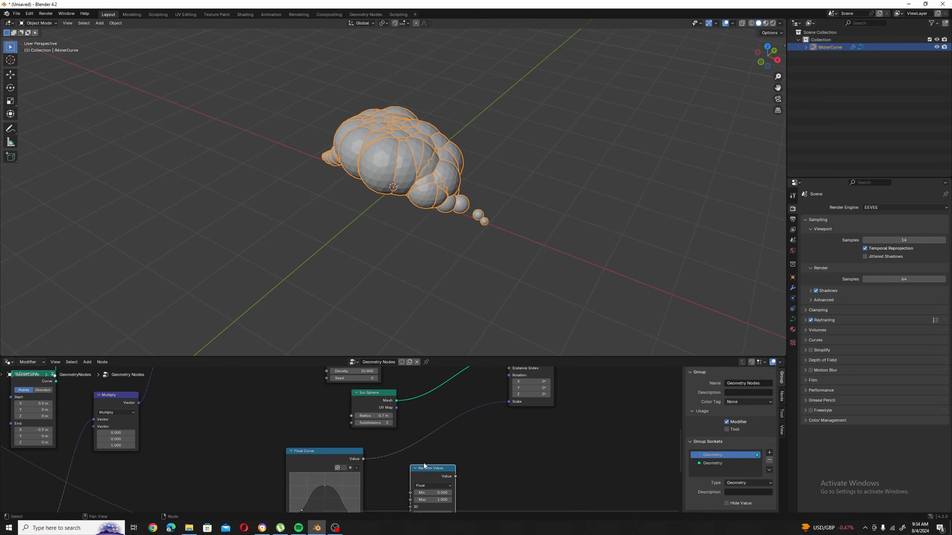
- Insert a Math node into the link between the Float Curve and the Scale input of Instance on Points
middle_click_drag(517, 460, 528, 446)
left_click(529, 446)
key("shift+a")
type("marh")
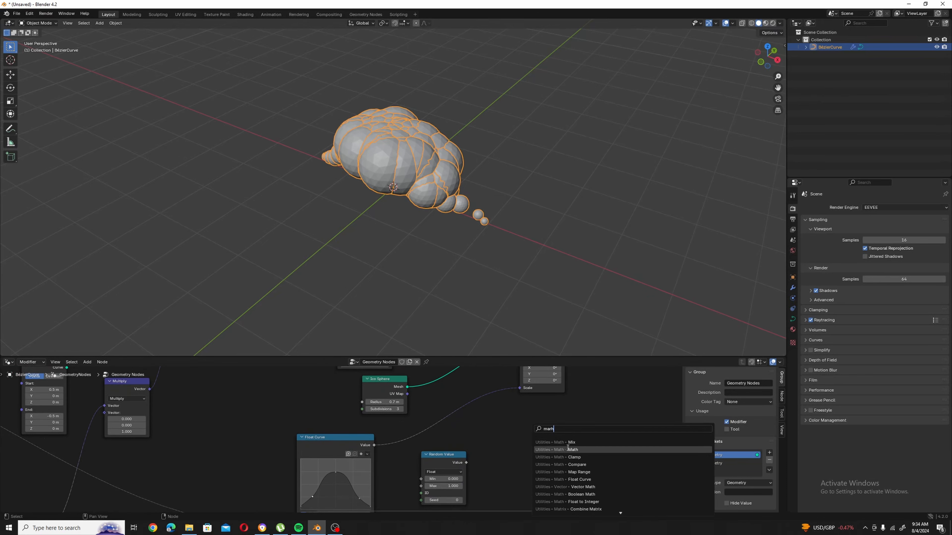
left_click(536, 449)
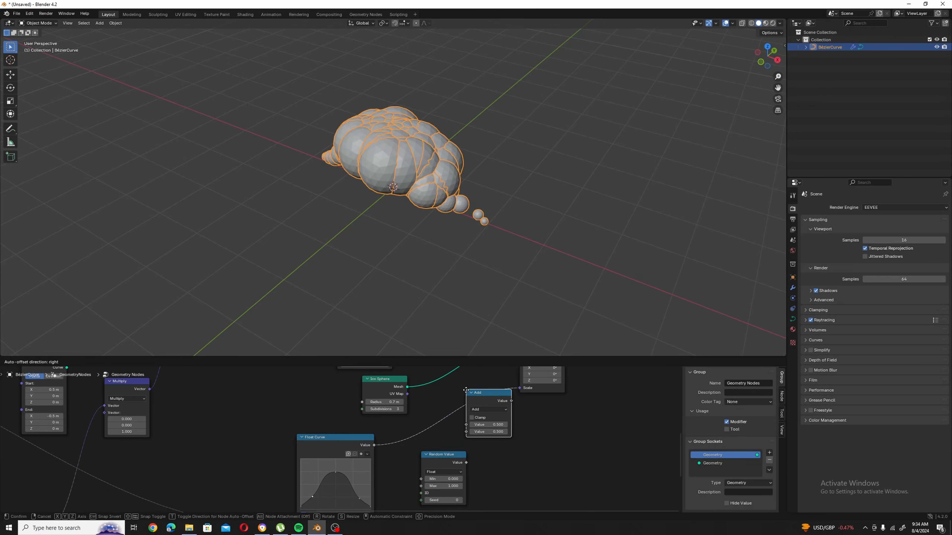
left_click(461, 393)
- Connect the Random Value output to the Math node's second Value input and set the operation to Multiply
left_click_drag(458, 457, 462, 434)
left_click(483, 412)
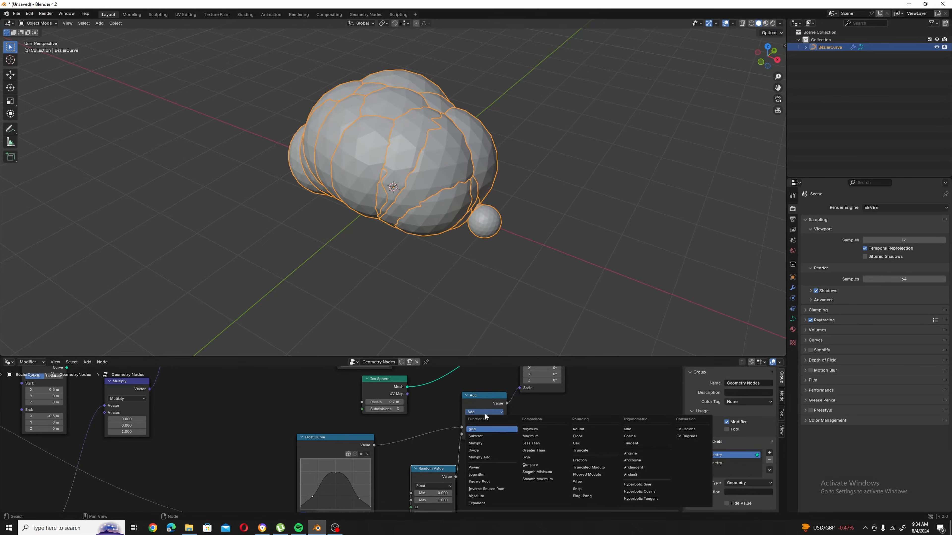
left_click(488, 442)
- Set the Random Value's Min and Max to 1.5 and the Ico Sphere's Radius to 0.3 m
middle_click_drag(462, 243, 472, 243)
middle_click_drag(511, 473, 527, 441)
mouse_move(449, 461)
left_mouse_down()
mouse_move(479, 462)
mouse_move(454, 468)
left_mouse_up()
middle_click_drag(415, 415, 452, 459)
left_click_drag(401, 455, 380, 455)
- Set the Random Value node's Min to 0.7 and Max to 2.4
middle_click_drag(522, 489, 466, 415)
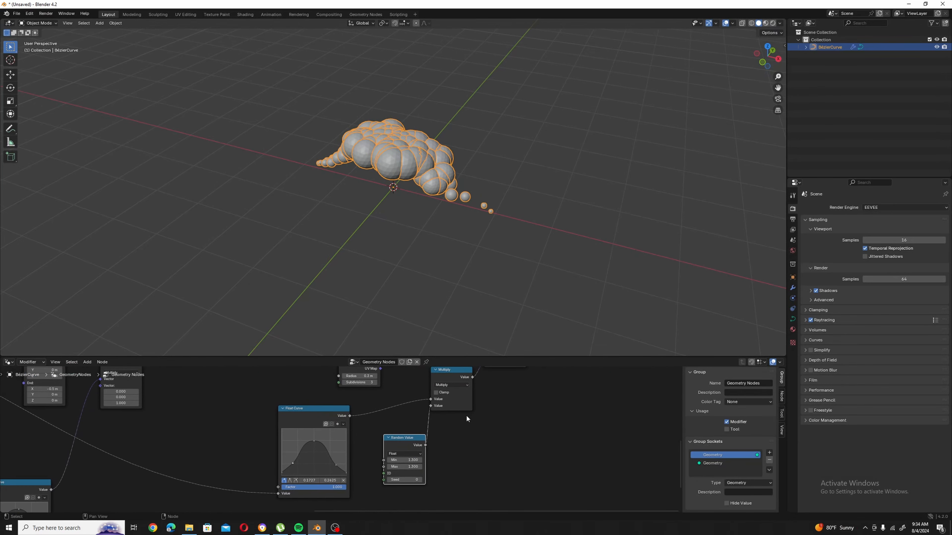
scroll(466, 415, "up", 1)
left_click_drag(415, 464, 433, 471)
- Raise the instance-scale Float Curve's last point to about 0.15 and adjust the points at its start
left_click_drag(347, 478, 348, 473)
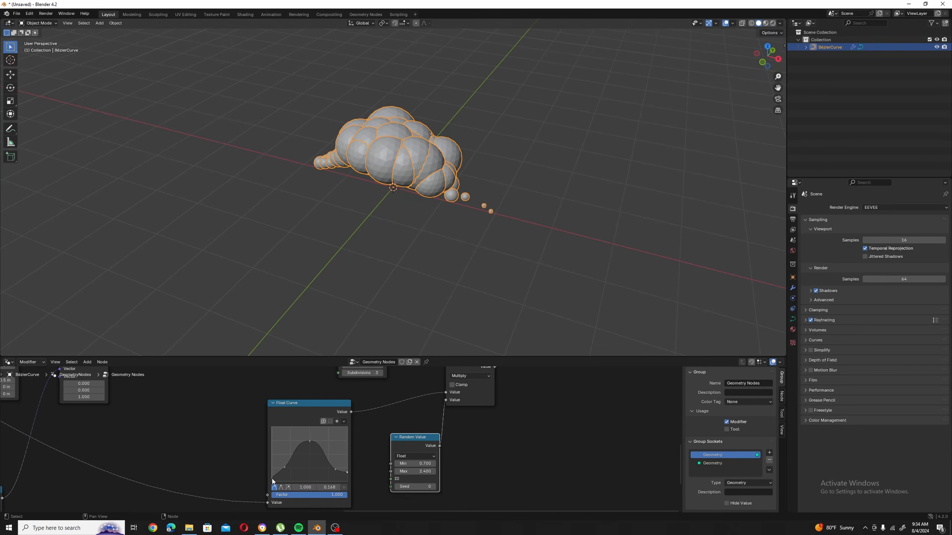
left_click_drag(272, 479, 287, 463)
middle_click_drag(371, 169, 410, 175)
scroll(410, 174, "down", 7)
scroll(348, 413, "down", 4)
- Set the Density of Distribute Points on Faces to 23
middle_click_drag(330, 371, 363, 418)
scroll(361, 416, "up", 3)
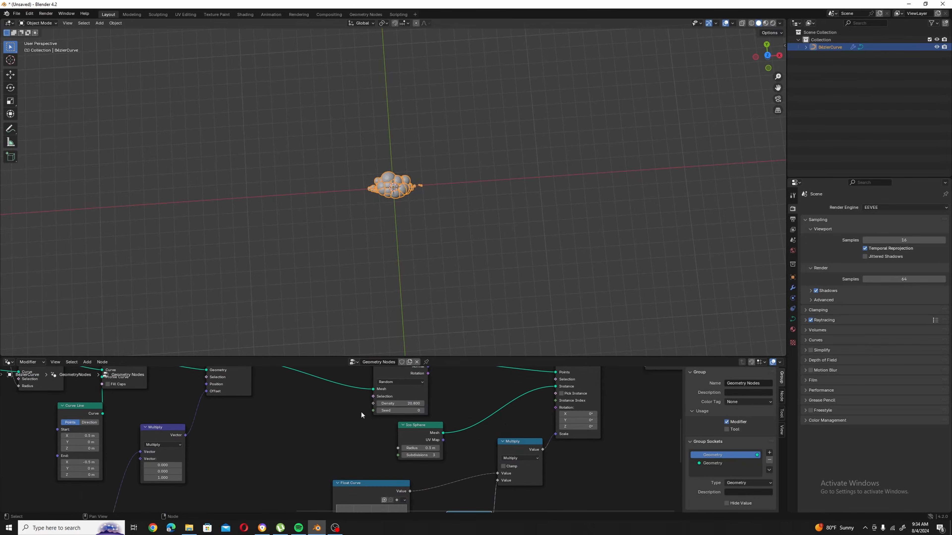
middle_click_drag(314, 396, 350, 440)
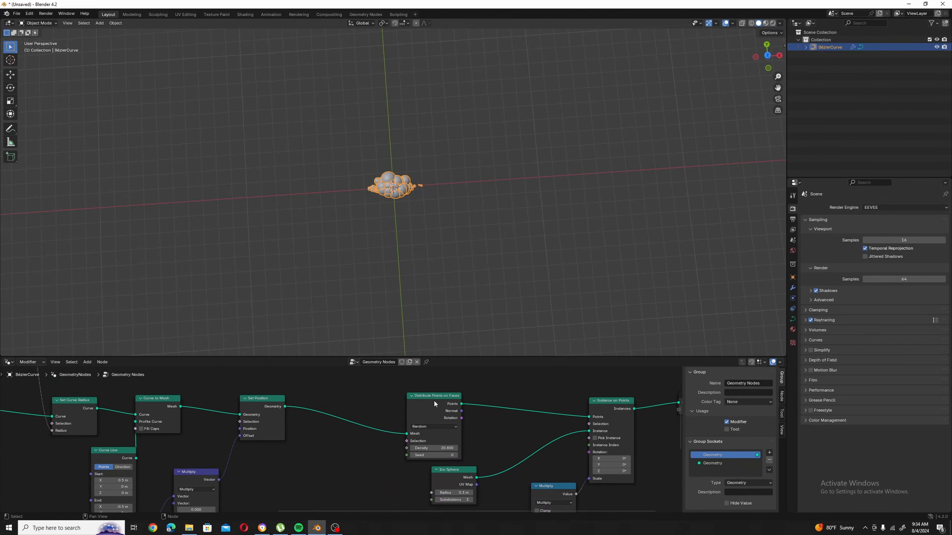
scroll(516, 428, "up", 2)
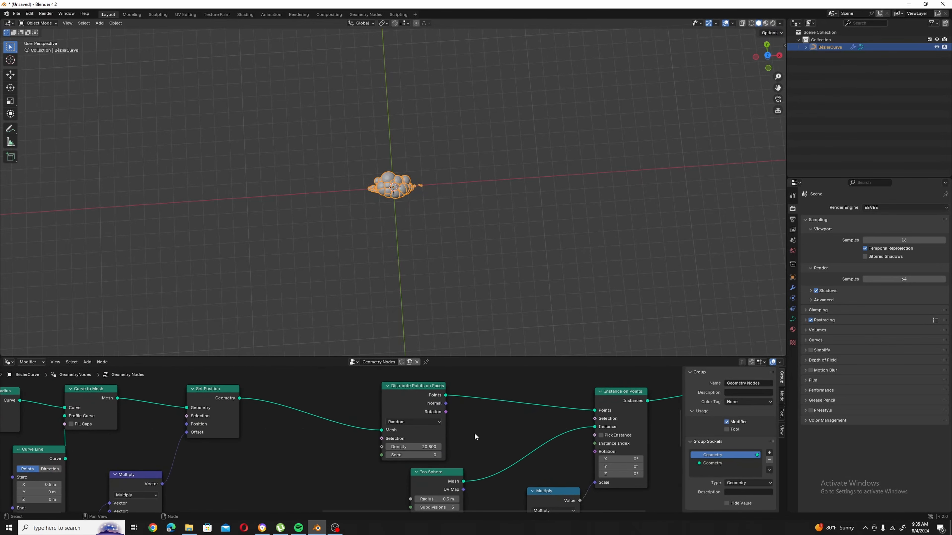
left_click_drag(441, 446, 450, 446)
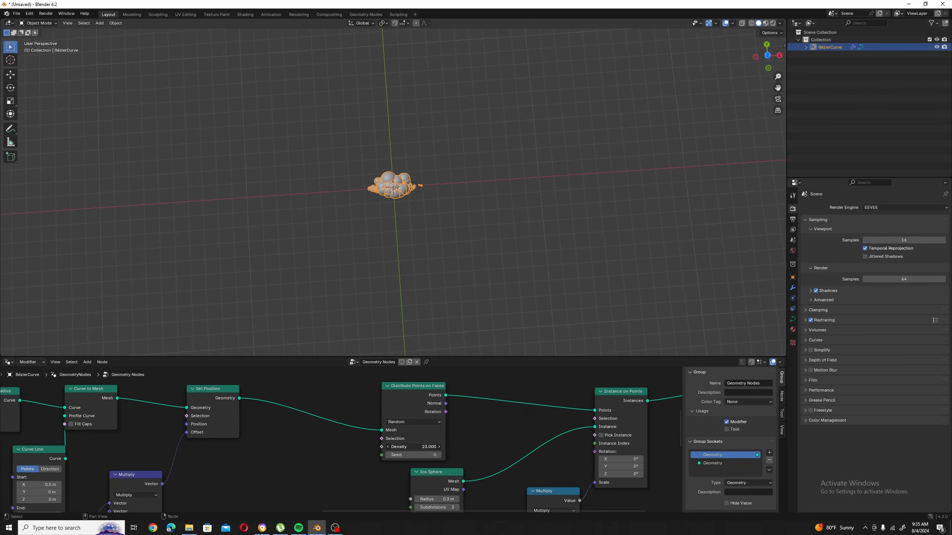